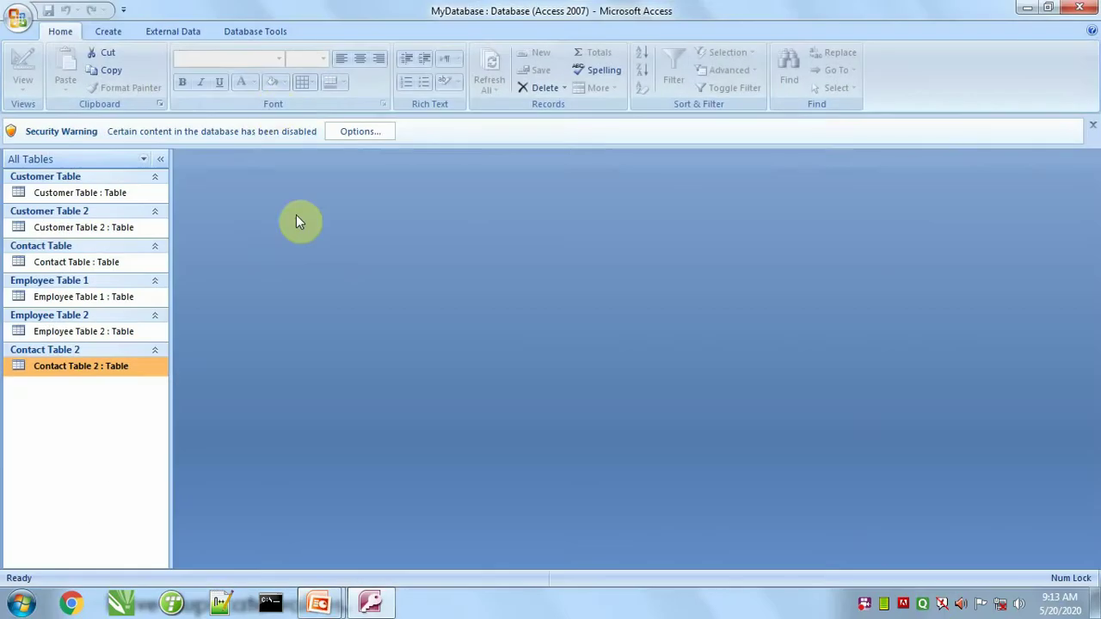
Step: Create a new table in Design view and define its first field, RollNumber, with the Number data type
left_click(114, 32)
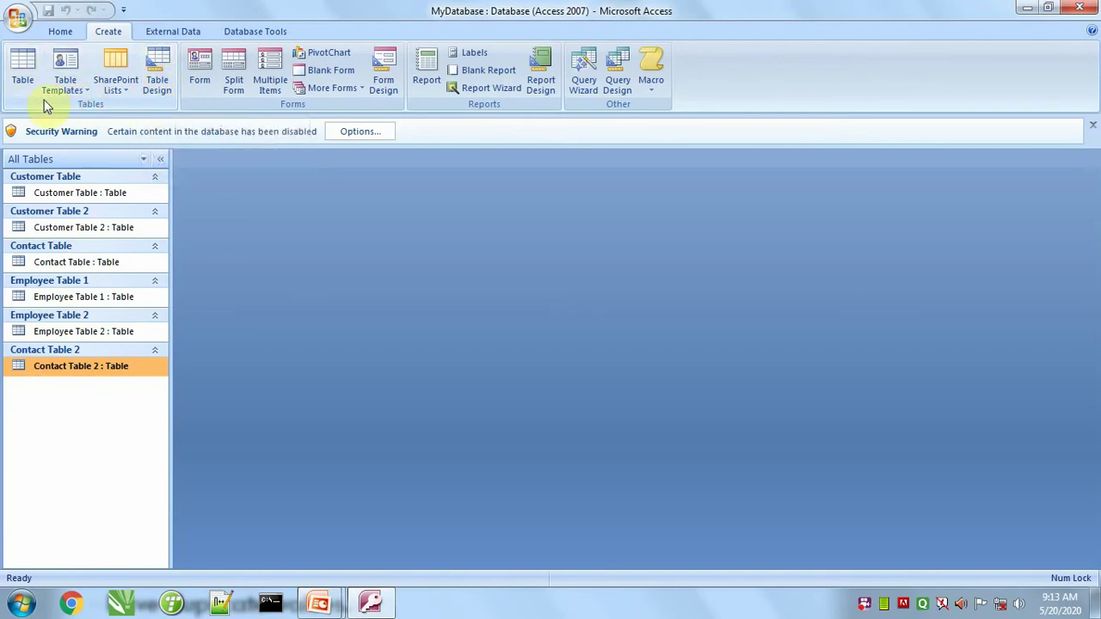
left_click(157, 86)
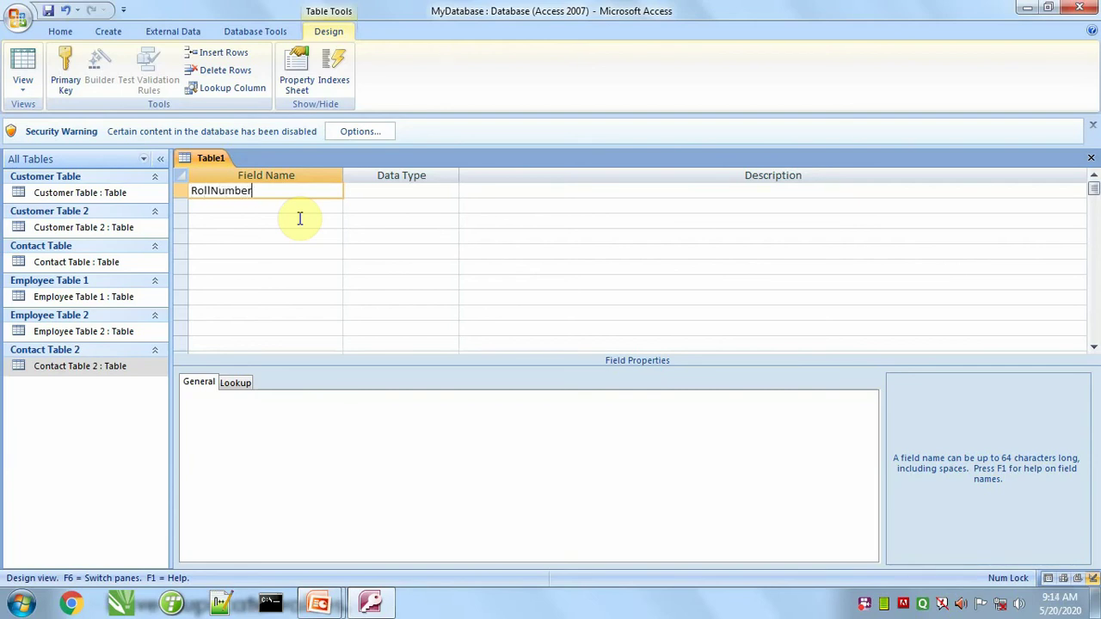
key("Tab")
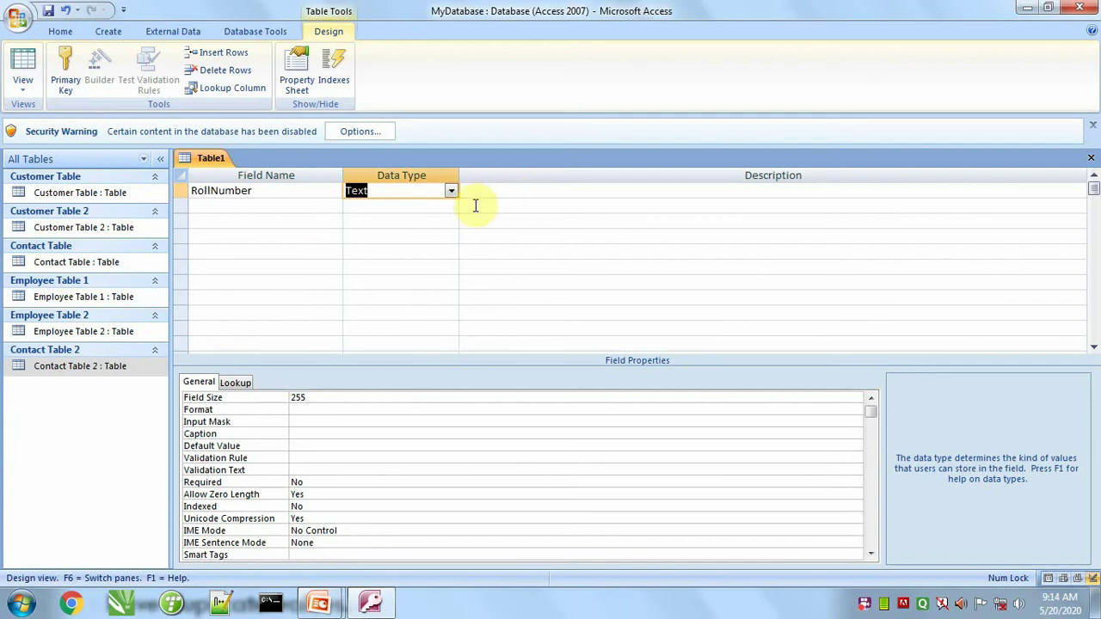
left_click(450, 191)
left_click(356, 238)
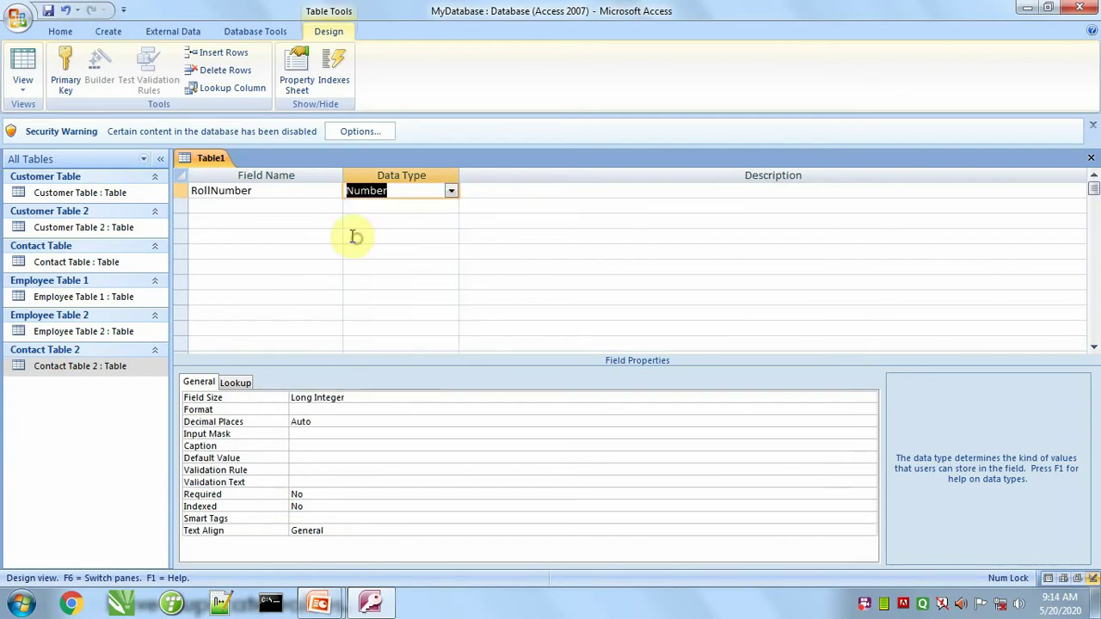
left_click(179, 196)
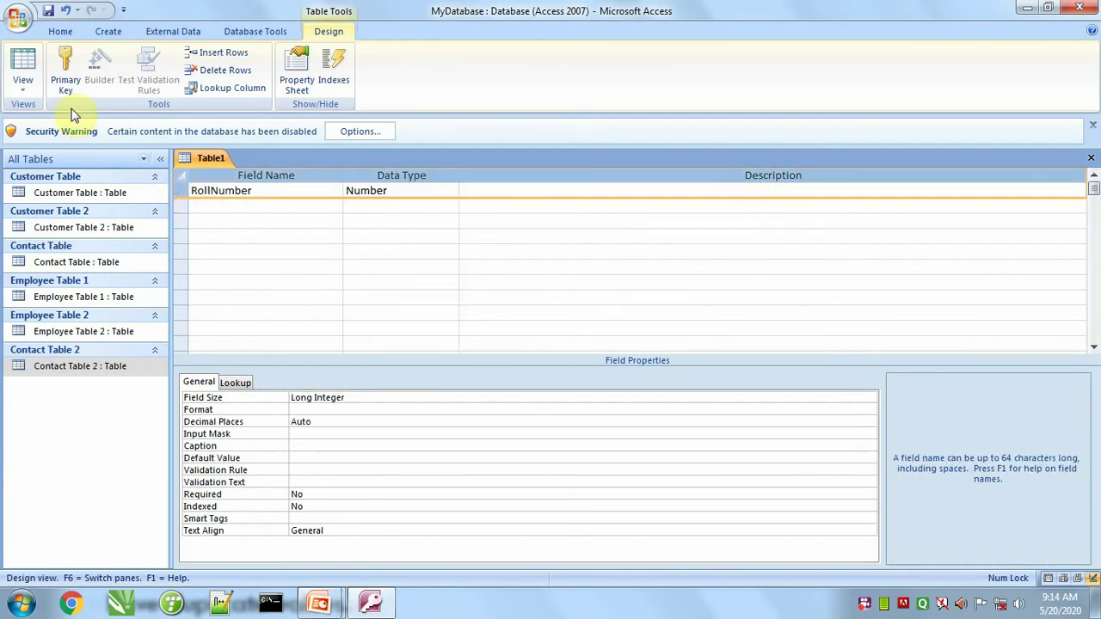
Step: Add a StudentName field with the Text data type below RollNumber
left_click(217, 208)
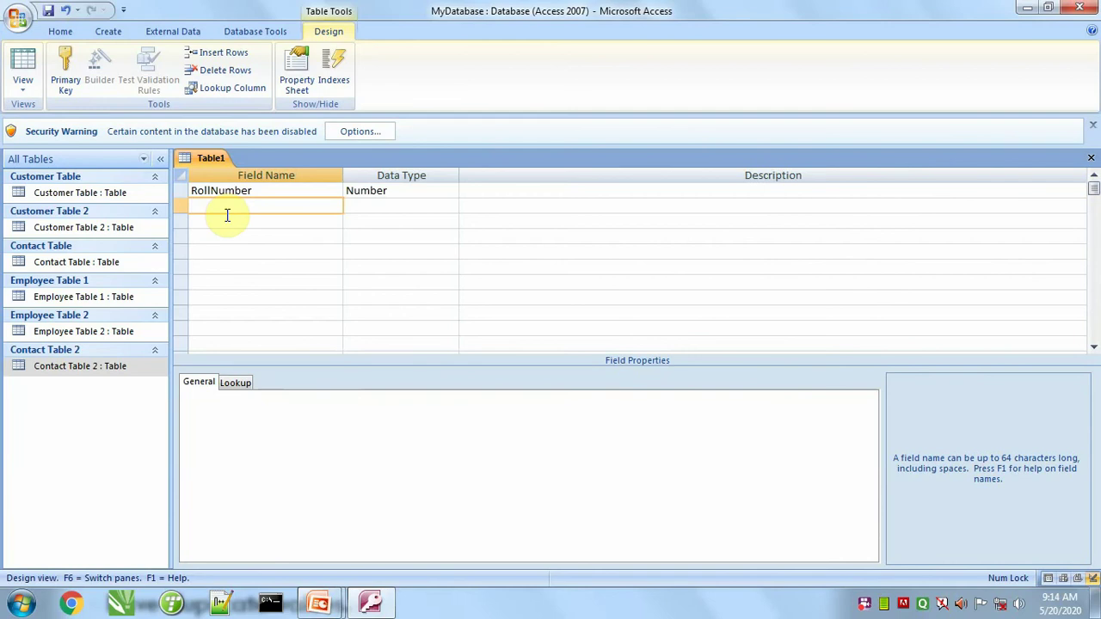
type("StudentName")
key("Tab")
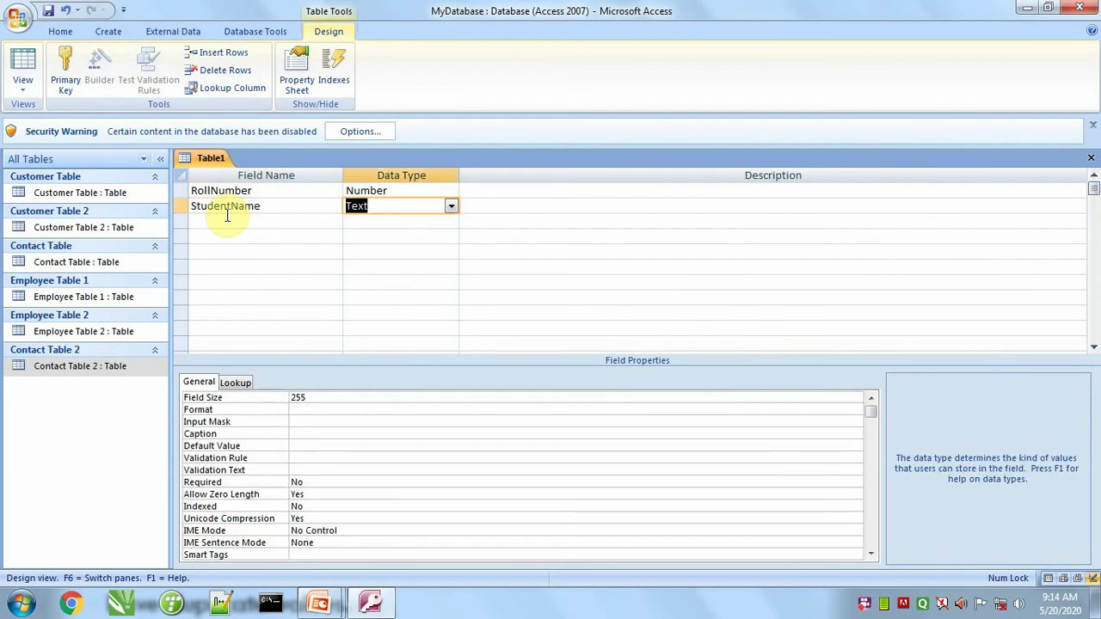
key("Tab")
key("Tab")
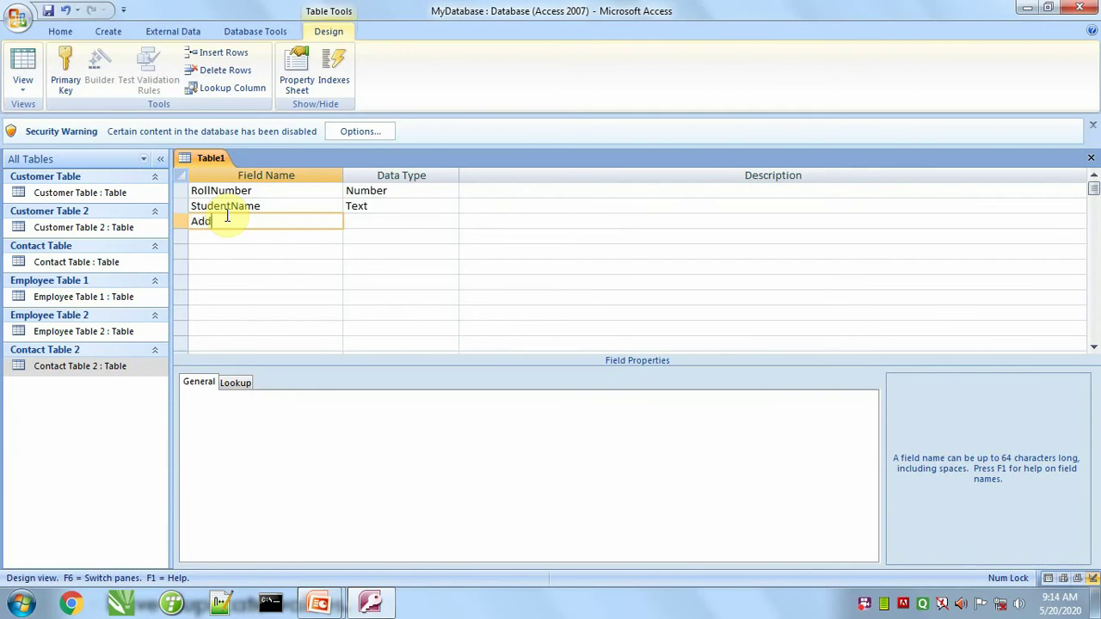
Step: Add the fields Address and Gender, both with the Text data type
key("Tab")
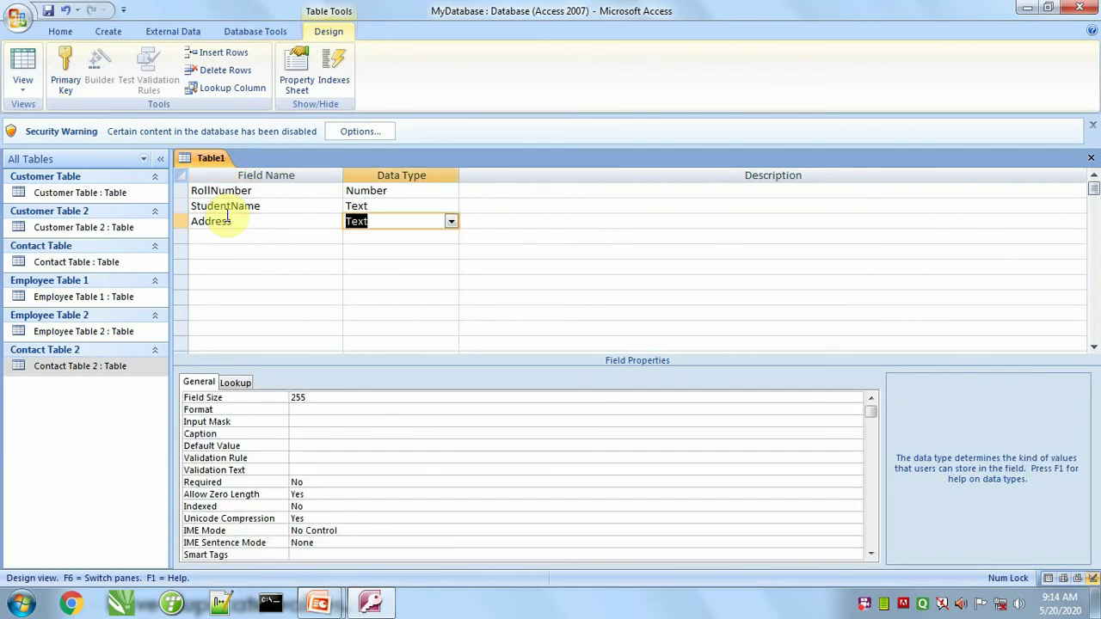
key("Tab")
key("Tab")
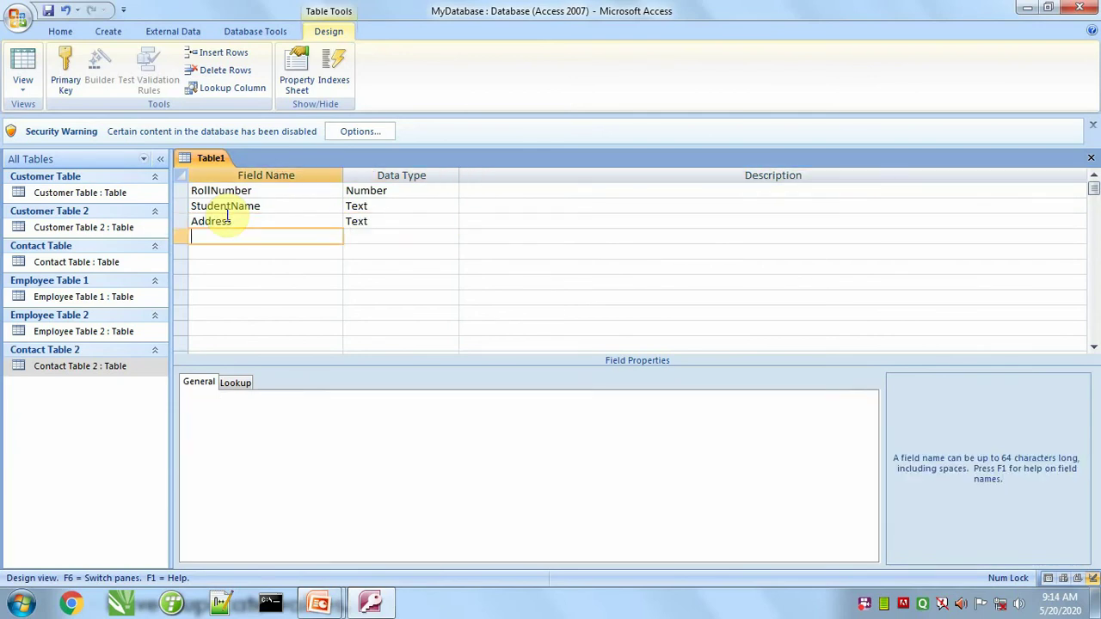
type("Gender")
key("Tab")
key("Tab")
key("Tab")
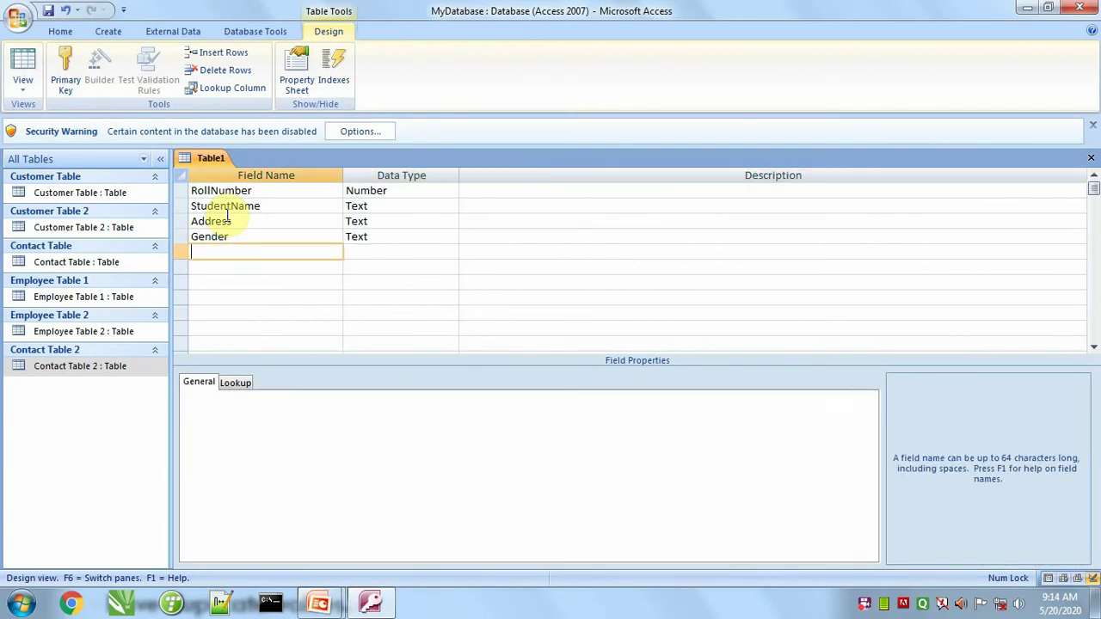
Step: Add a Class field with the Number data type below Gender
type("Class")
key("Tab")
type("n")
key("Tab")
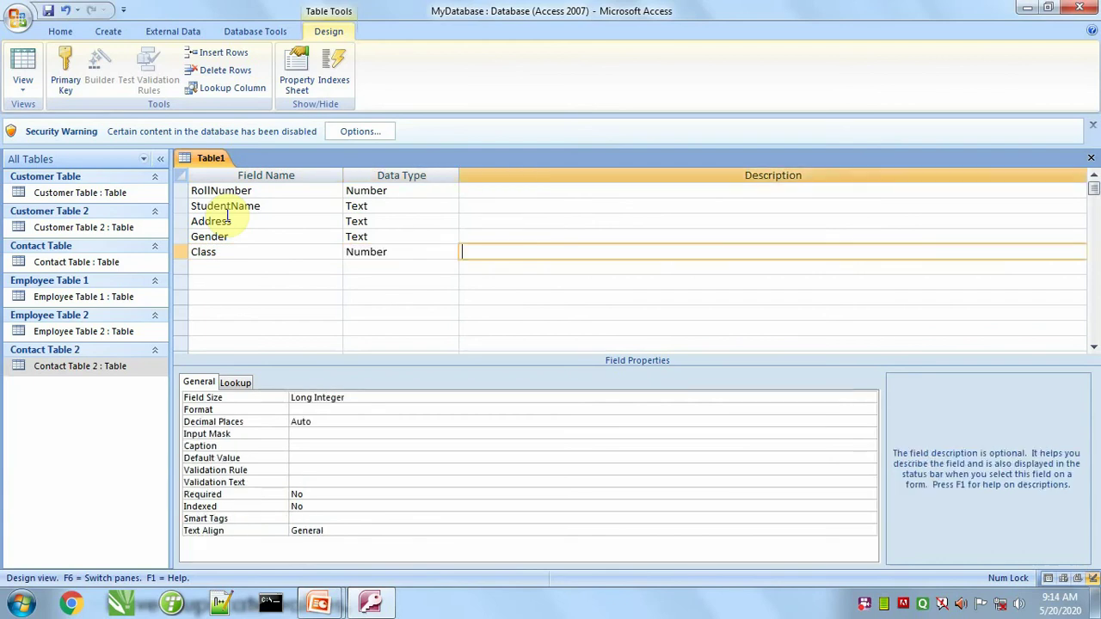
key("Tab")
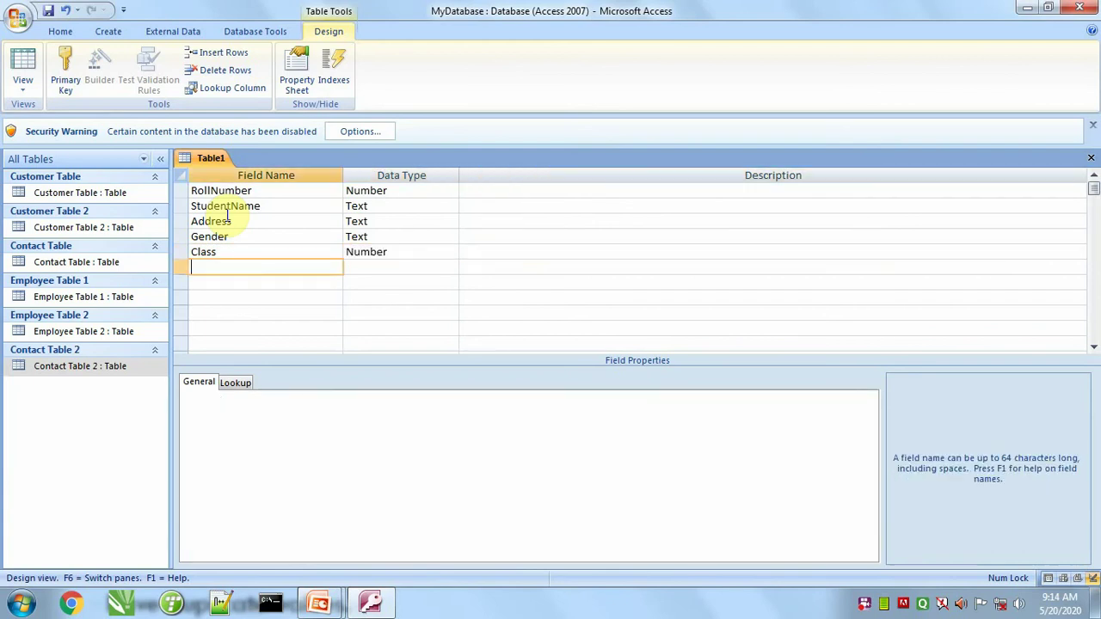
Step: Save the table as Student Table without creating a primary key and close its design
left_click(49, 14)
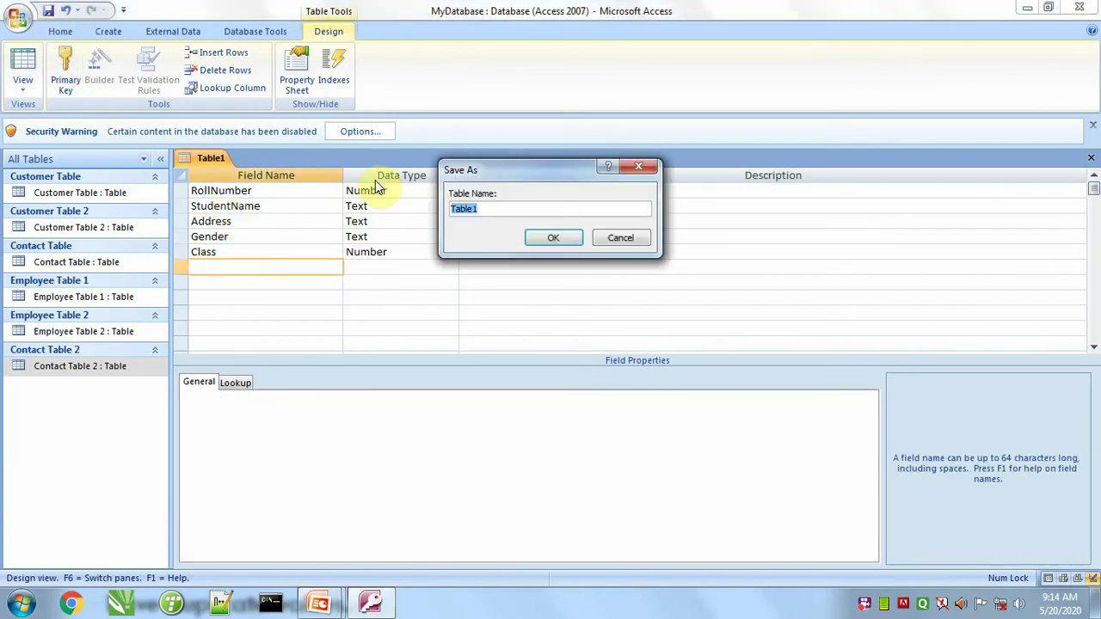
type("Stud")
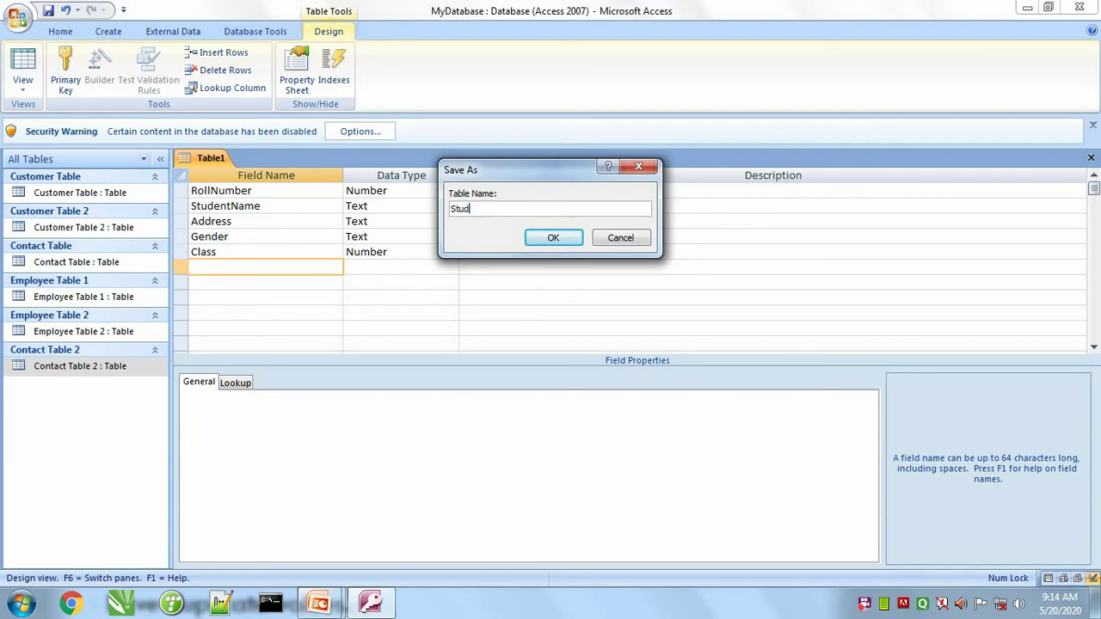
type("ent Table")
left_click(559, 243)
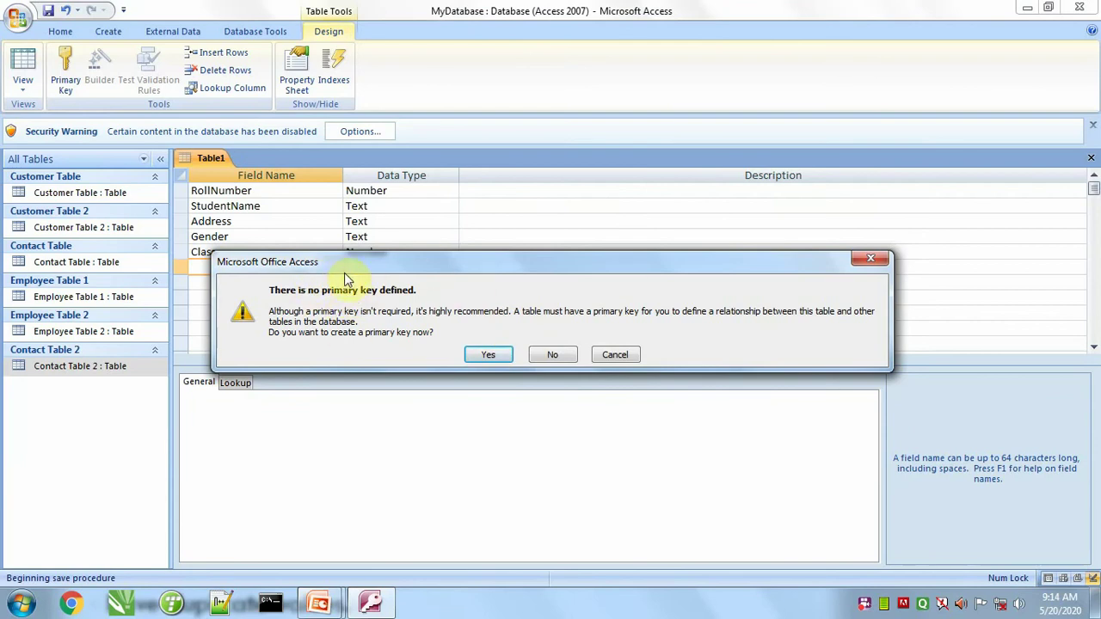
left_click(560, 355)
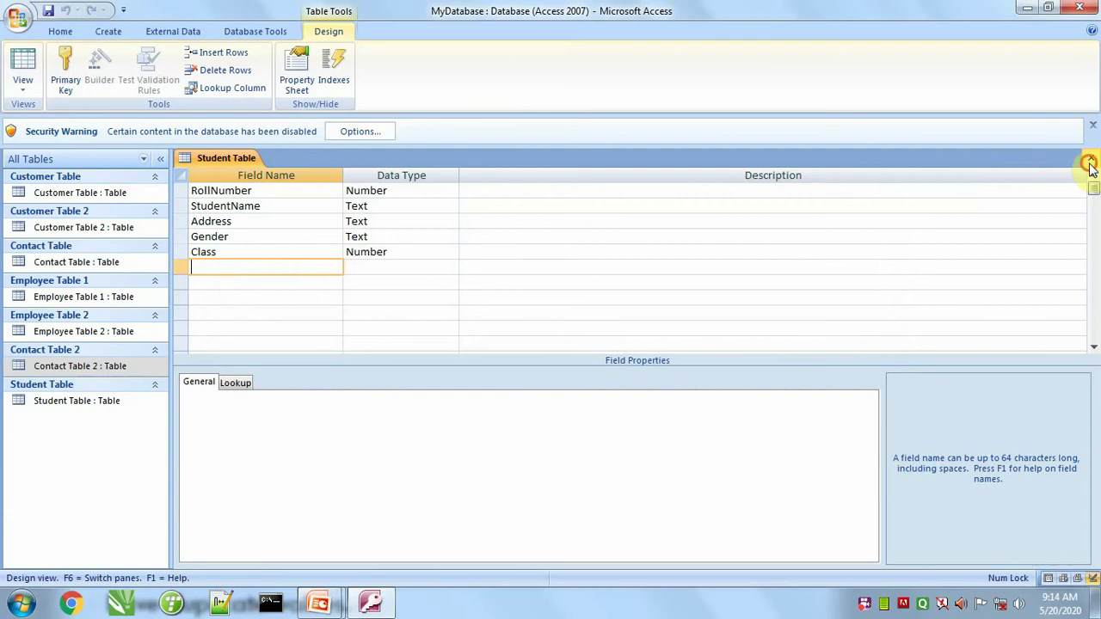
left_click(1088, 163)
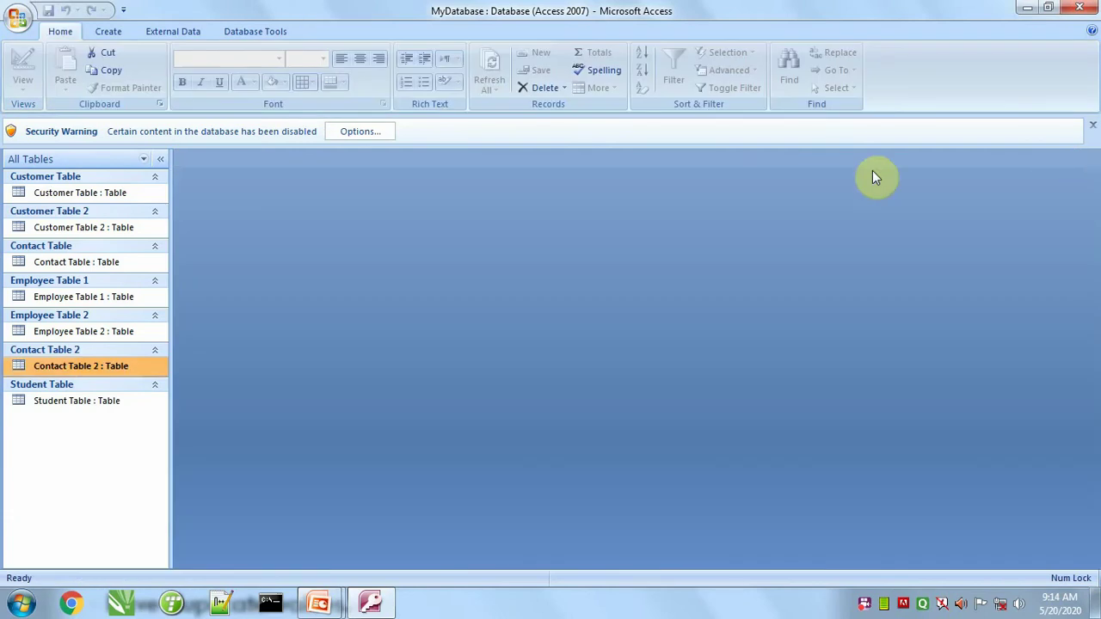
Step: Open Student Table and enter a record with roll number 101, the student's name, address dehradun, gender male and class 12
double_click(62, 404)
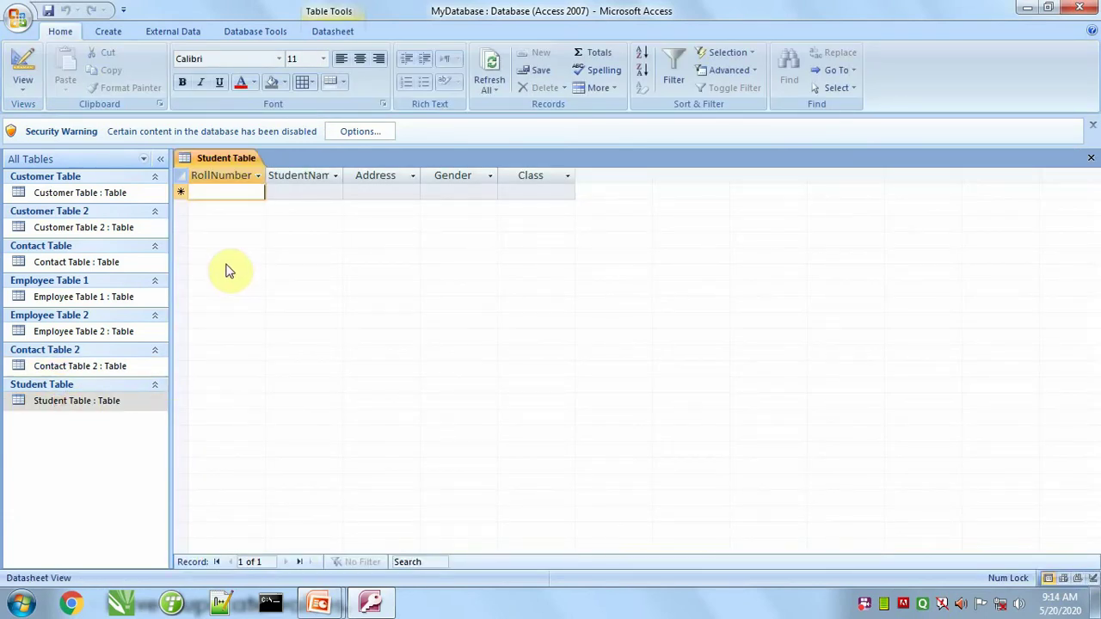
type("01")
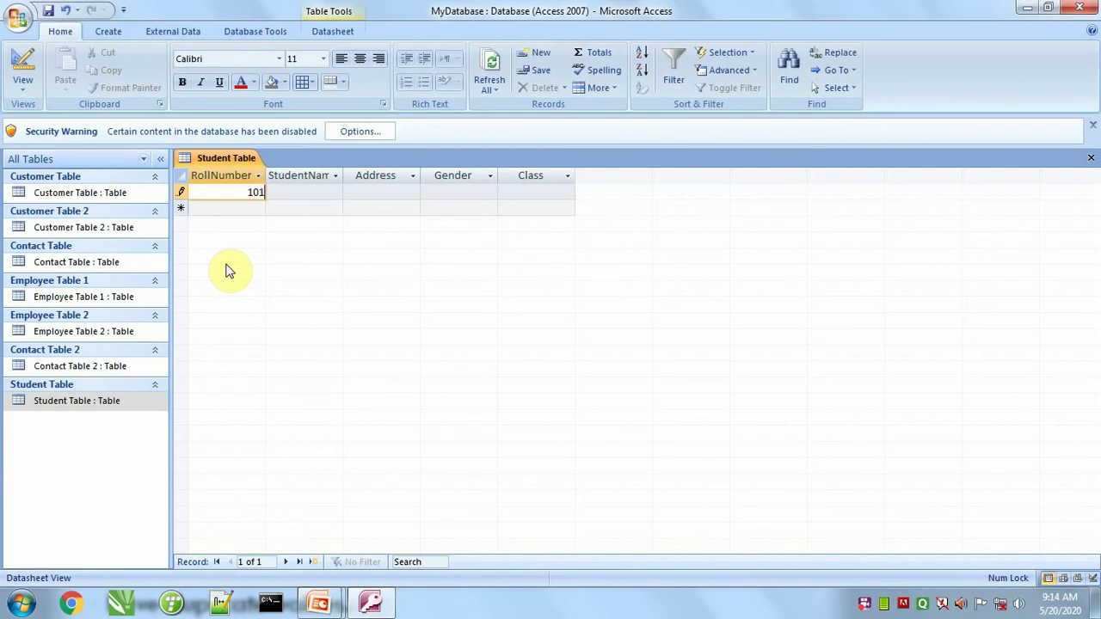
key("Tab")
type("ami")
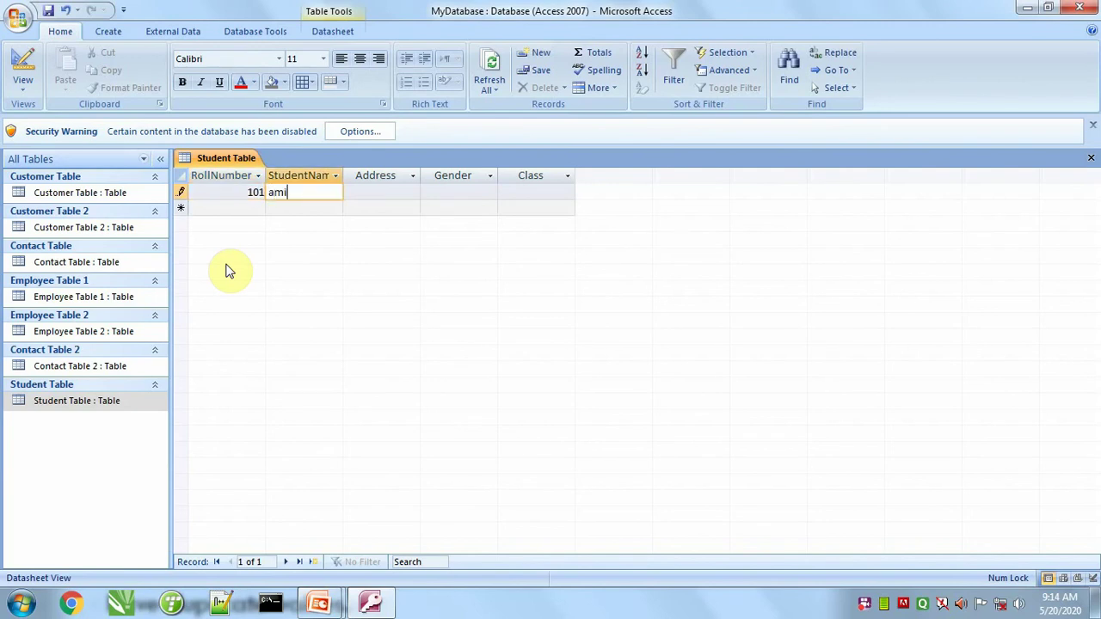
type("r")
key("Tab")
type("dehra")
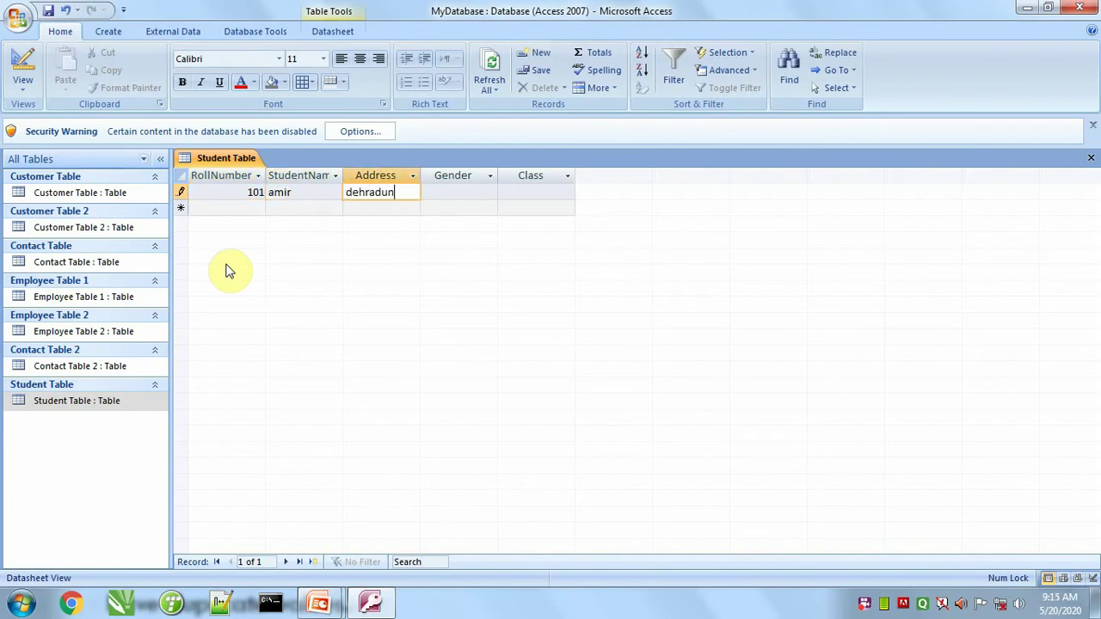
key("Tab")
type("male")
key("Tab")
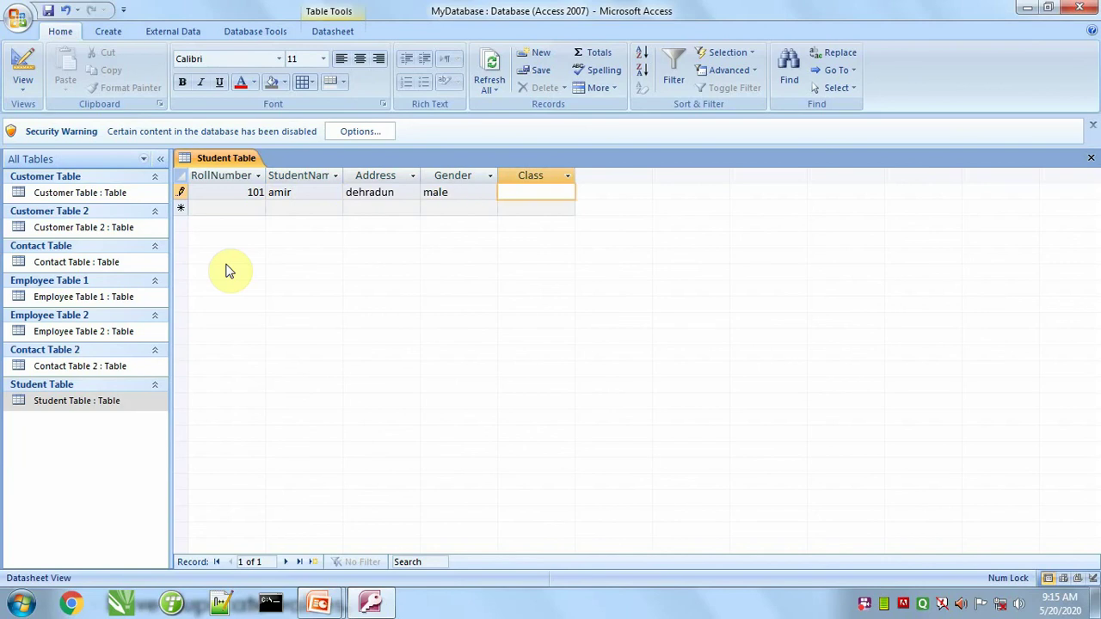
key("Tab")
Step: Add a second record reusing roll number 101, with another student's name, address dehradun, gender male and class 12
type("101")
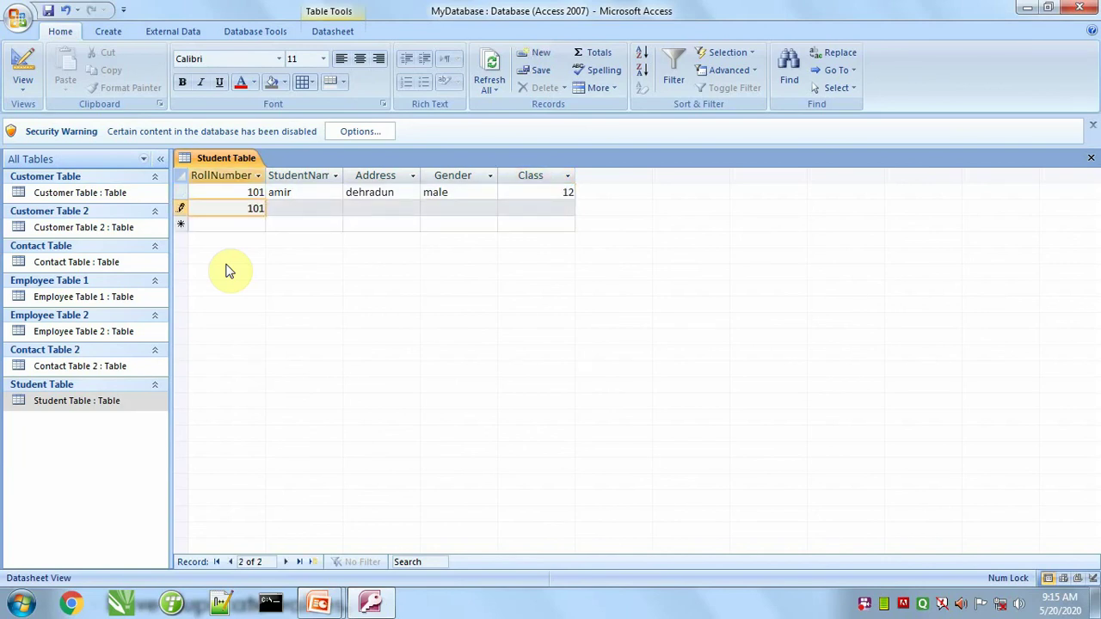
key("Tab")
type("s")
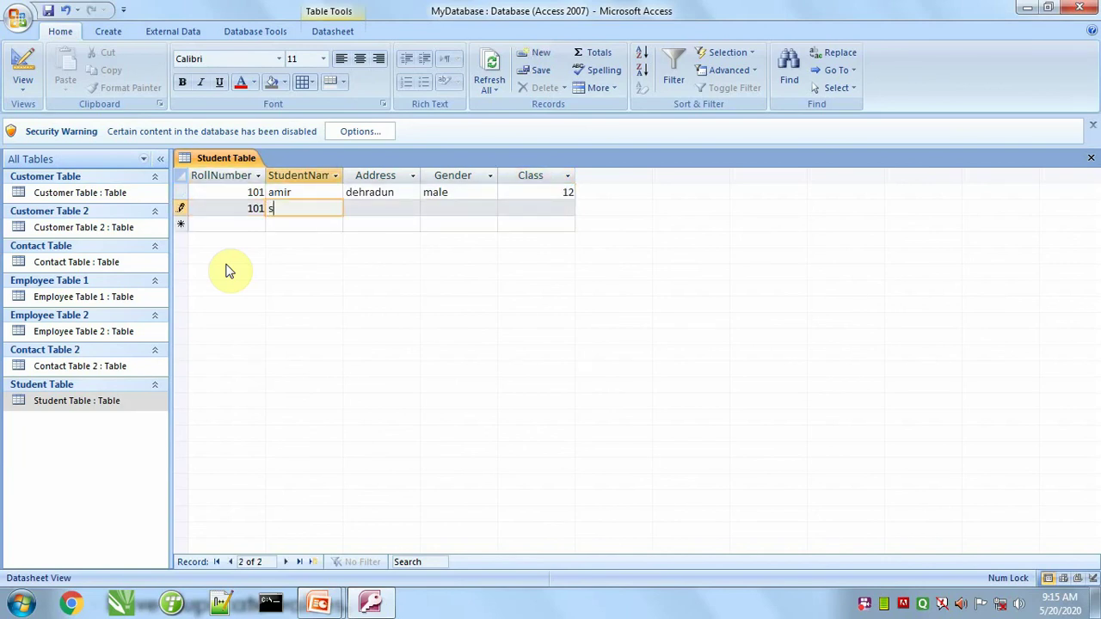
key("Tab")
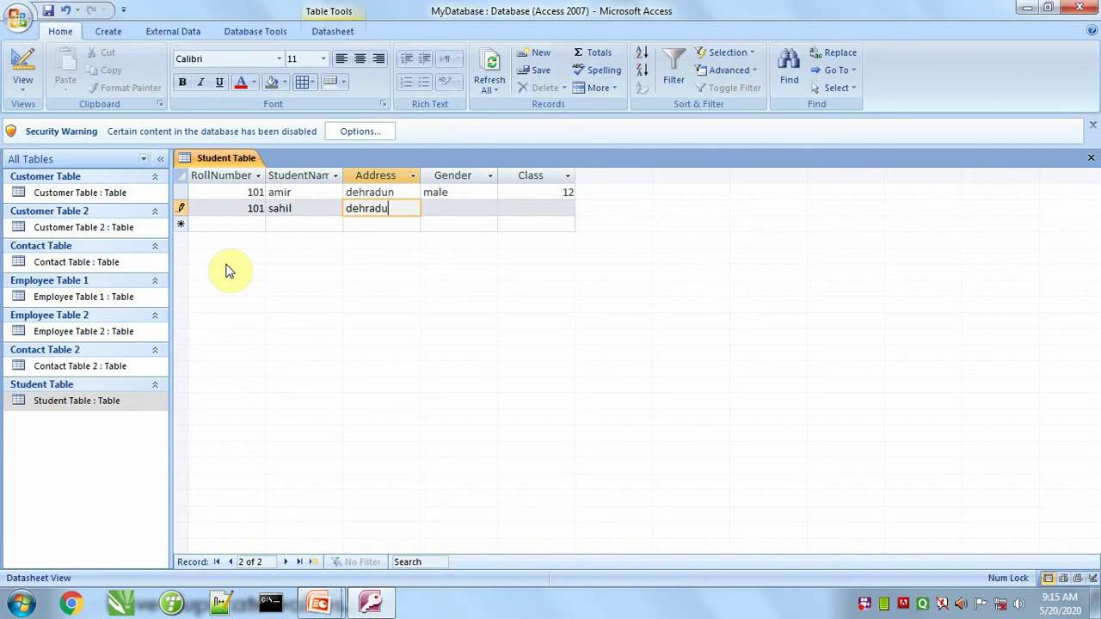
key("Tab")
type("ma")
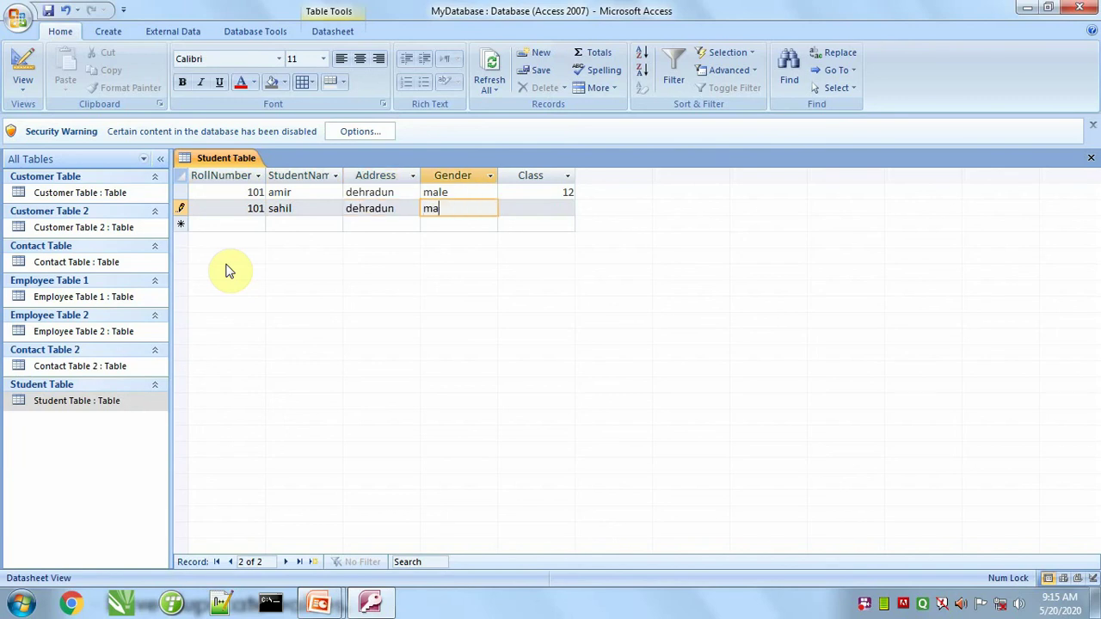
key("Tab")
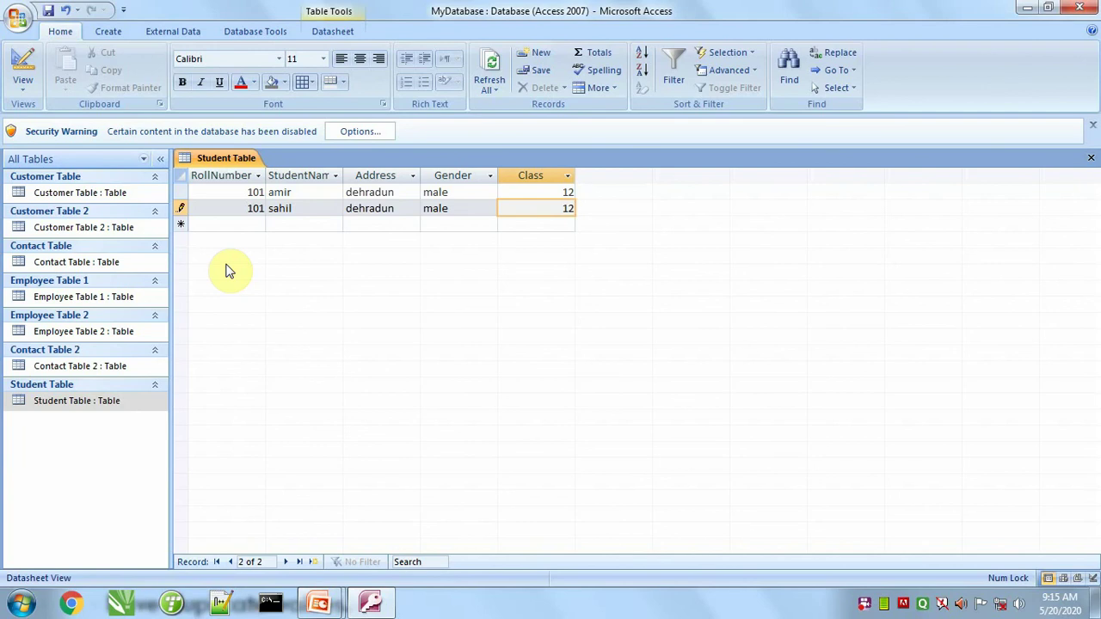
Step: Change the second record's address to delhi and commit the record
key("shift+Tab")
key("shift+Tab")
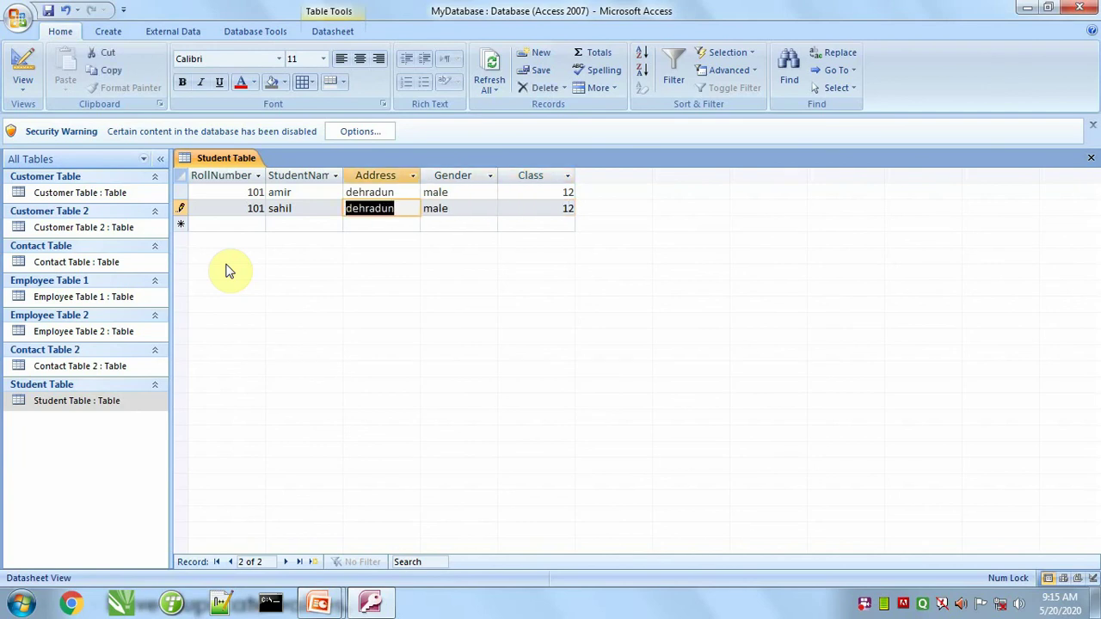
type("de")
key("Tab")
key("Tab")
key("Tab")
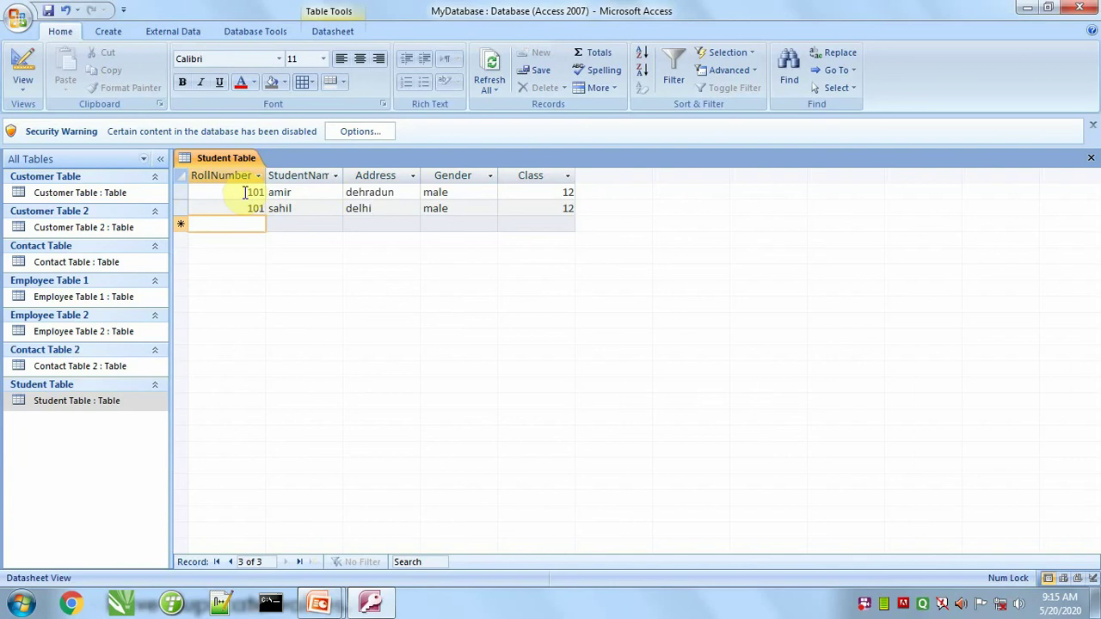
Step: Compare the student names and roll numbers of the two records
left_click(305, 194)
left_click(305, 208)
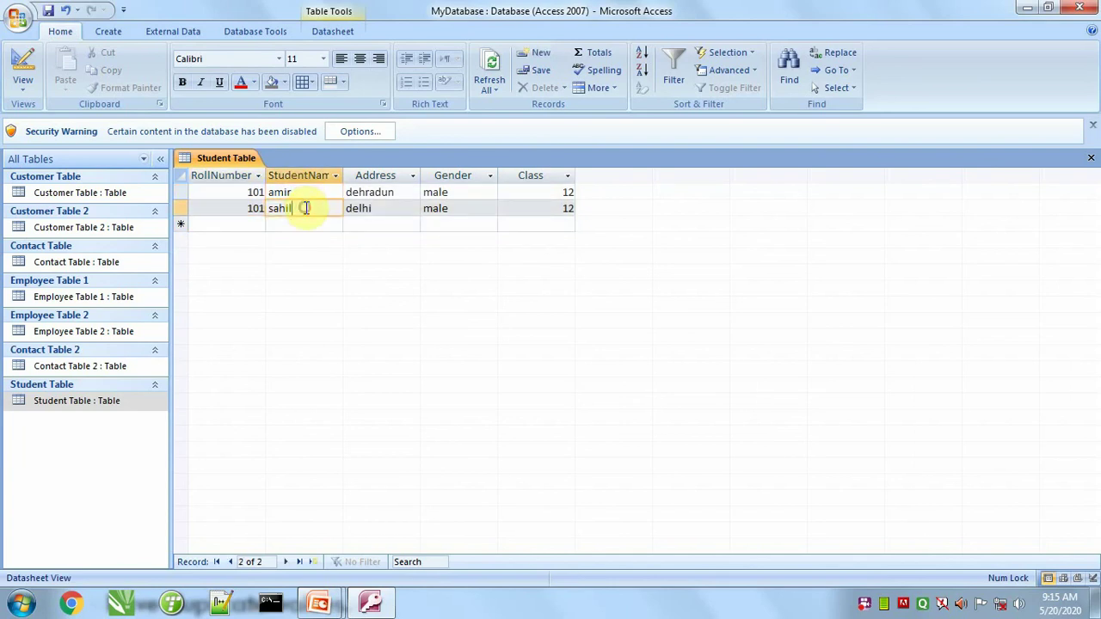
left_click(240, 192)
left_click(243, 207)
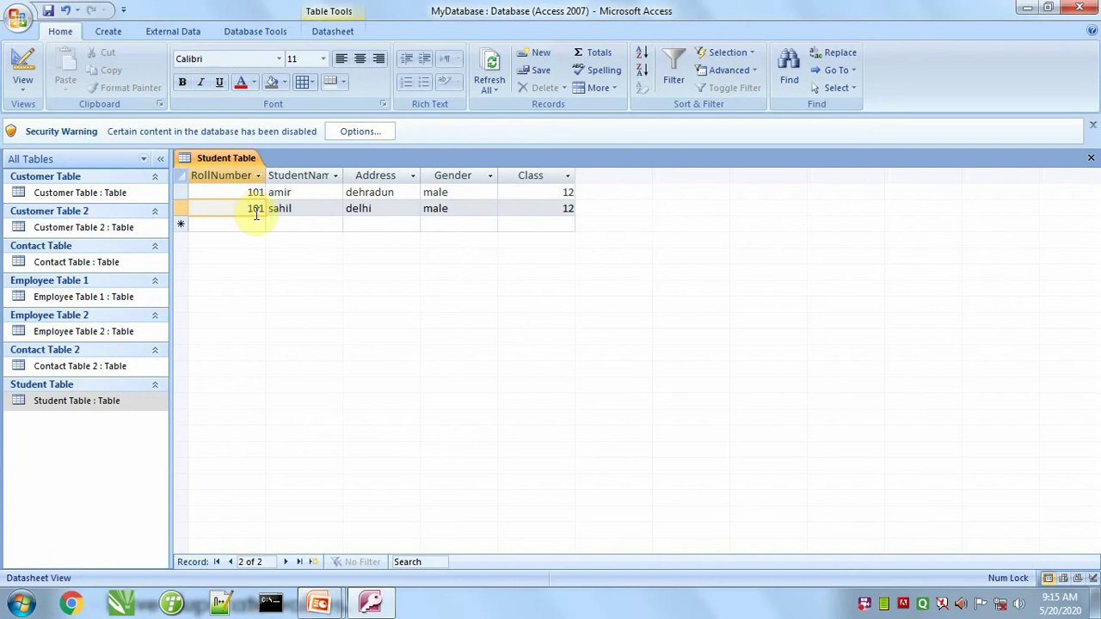
left_click(249, 208)
left_click_drag(249, 208, 275, 211)
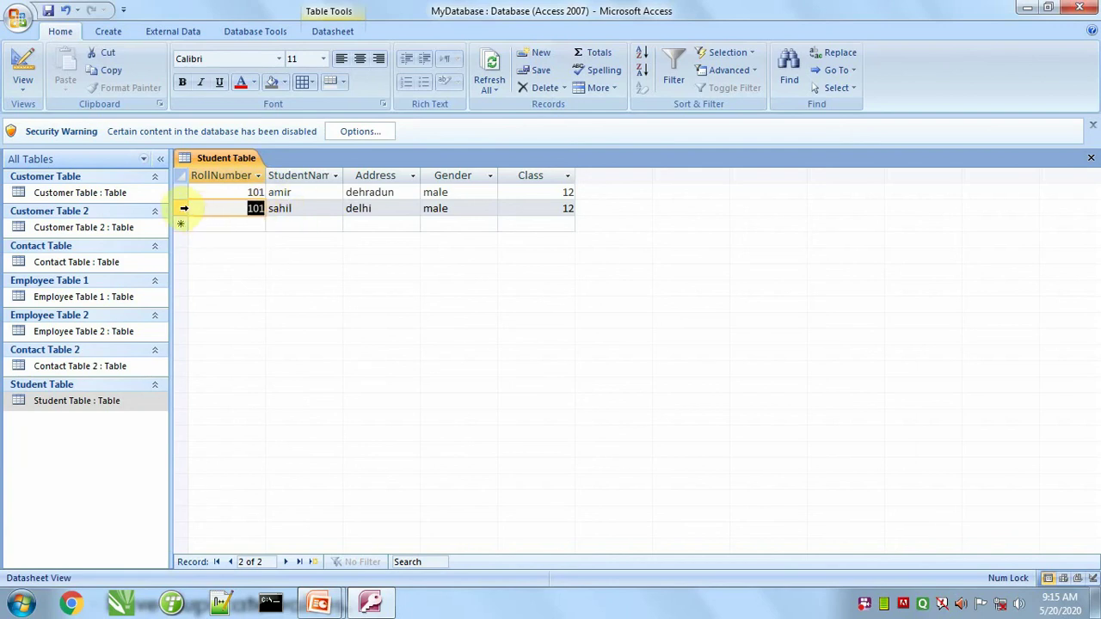
Step: Delete the second student record with the duplicate roll number
left_click(183, 208)
key("Delete")
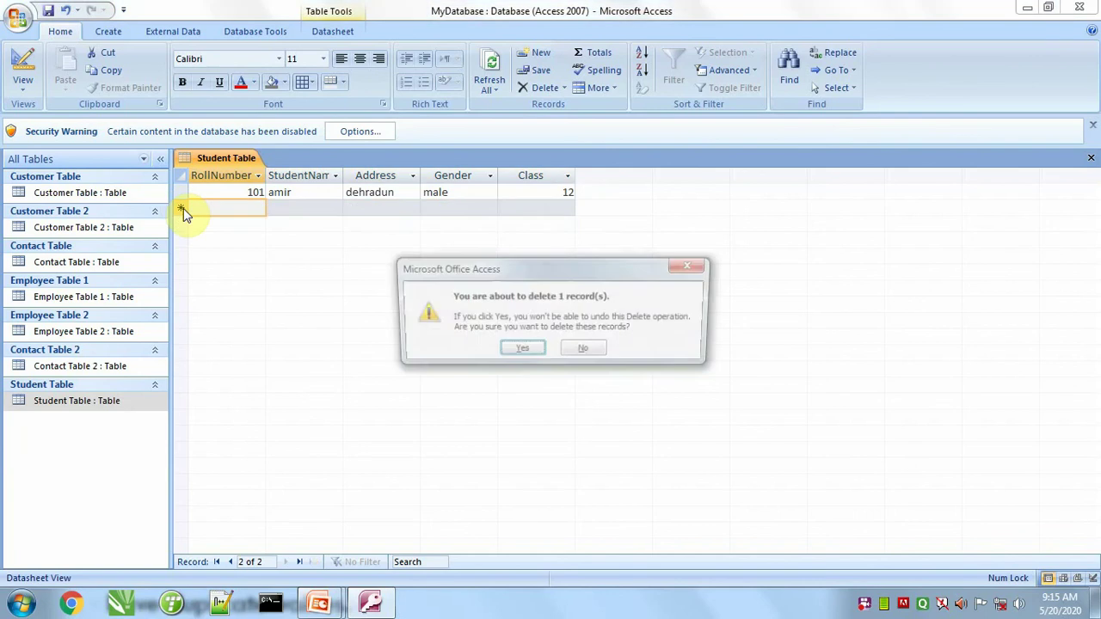
left_click(521, 353)
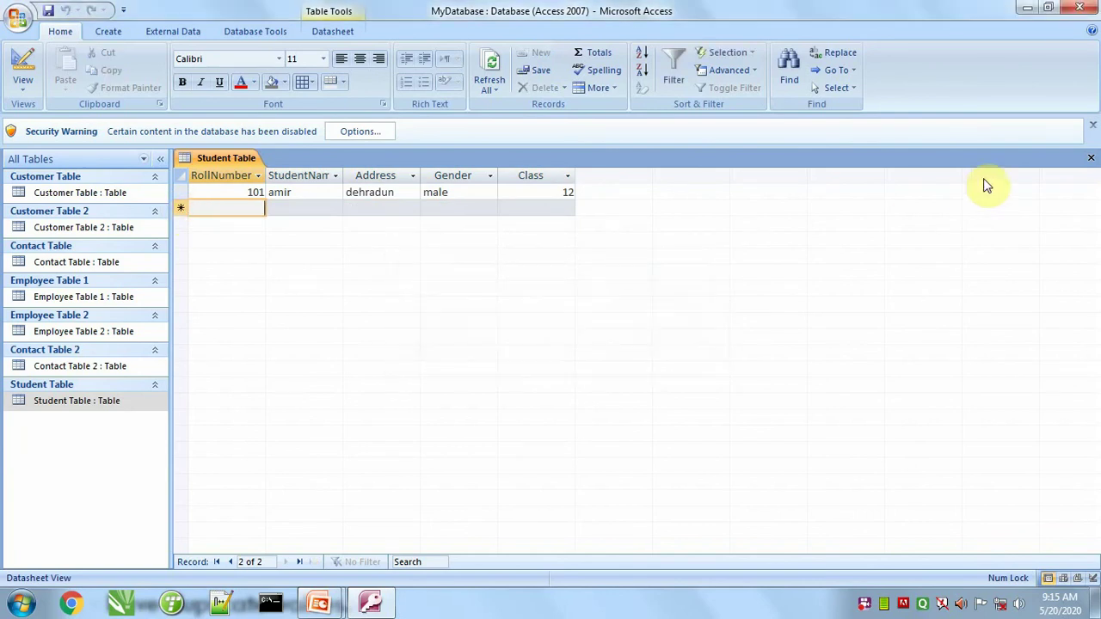
Step: Open Student Table in Design View, set RollNumber as its primary key, and close the table
left_click(1093, 162)
right_click(103, 404)
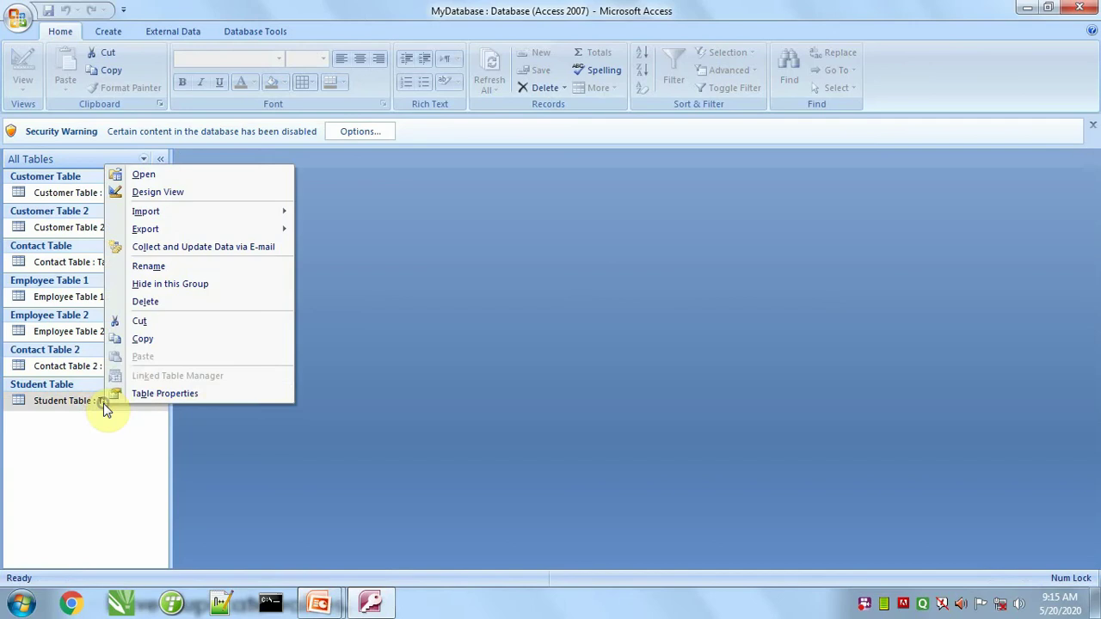
left_click(171, 192)
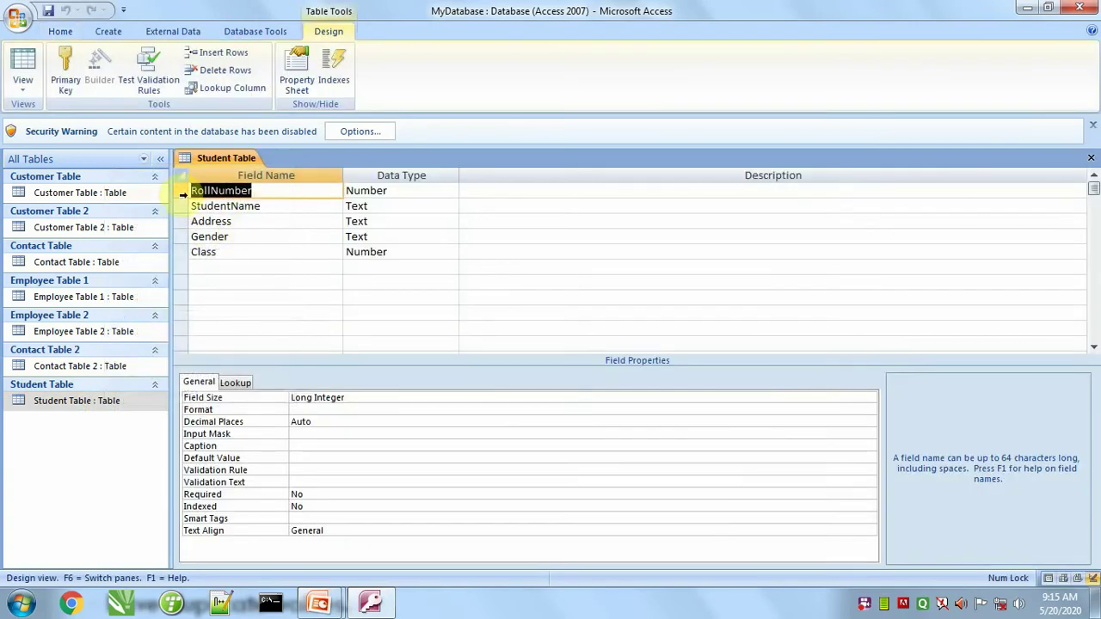
left_click(181, 190)
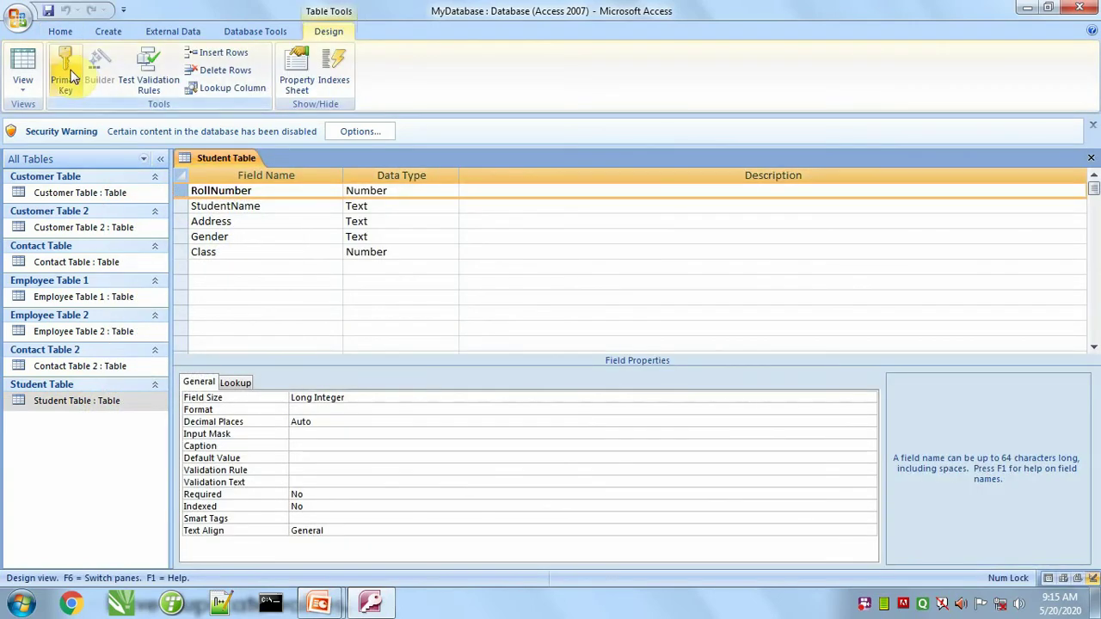
right_click(183, 191)
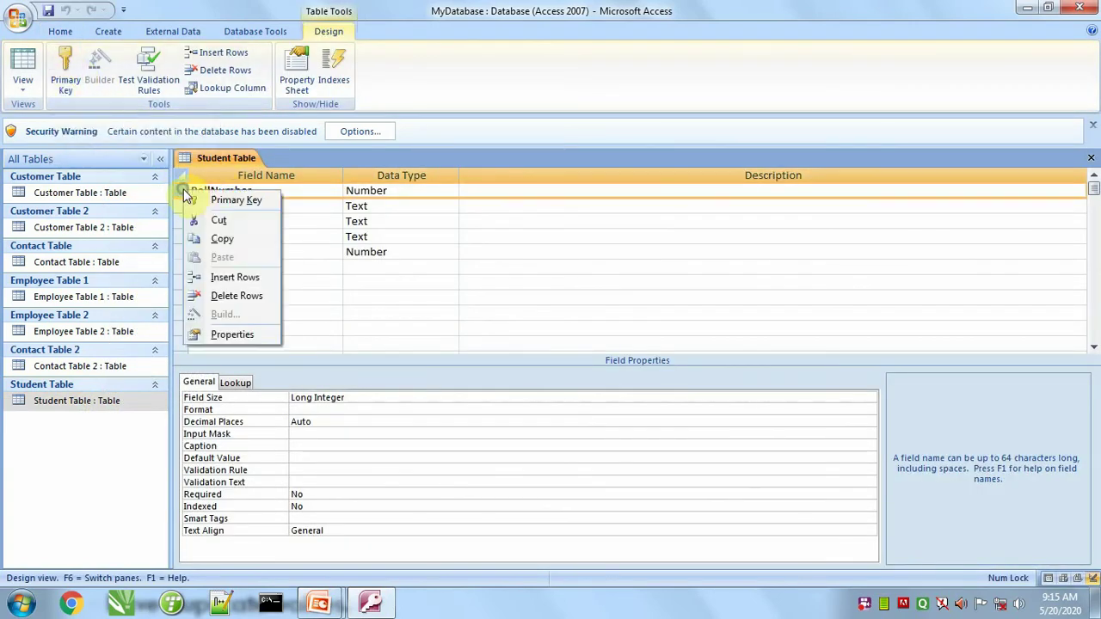
left_click(214, 203)
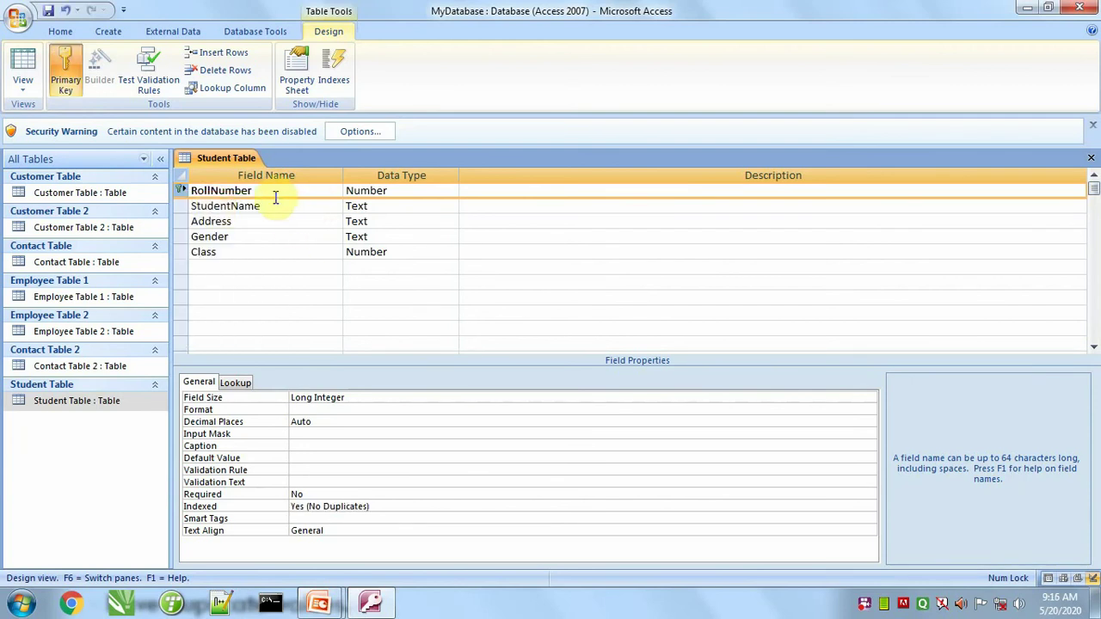
left_click(419, 193)
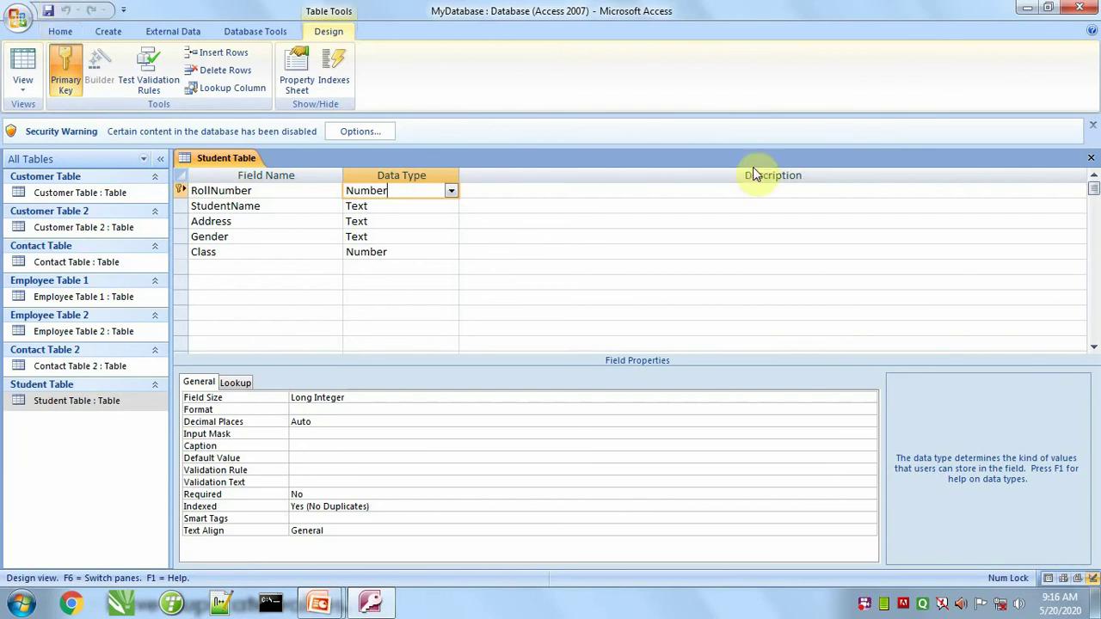
left_click(1091, 159)
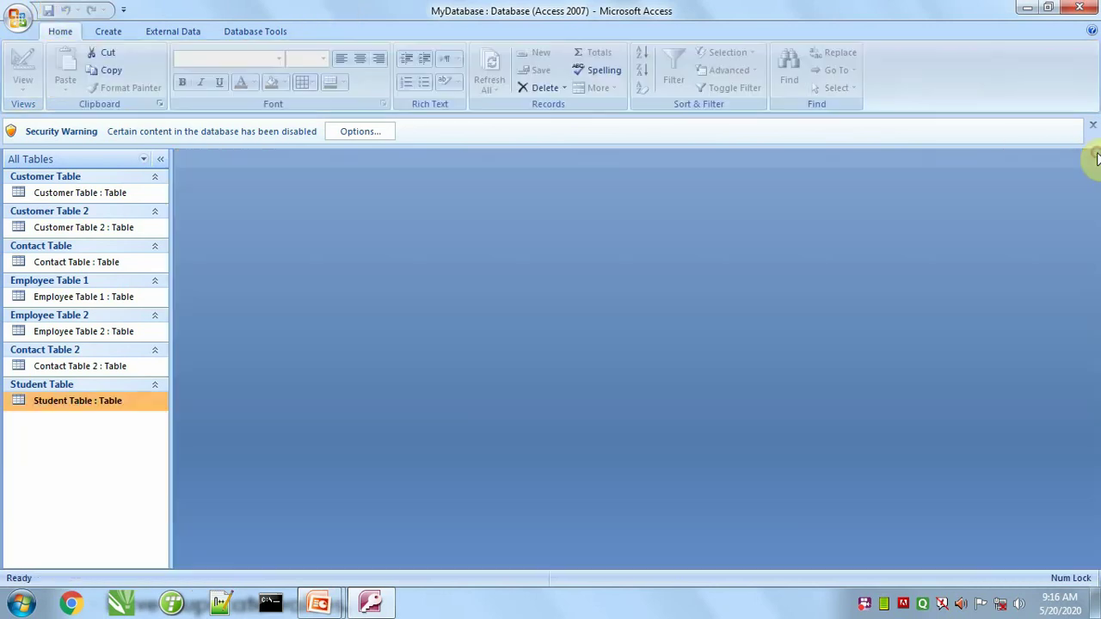
Step: Try to add a second Student Table record with roll number 101, another student's name, address delhi, gender male and class 12
double_click(103, 397)
left_click(256, 211)
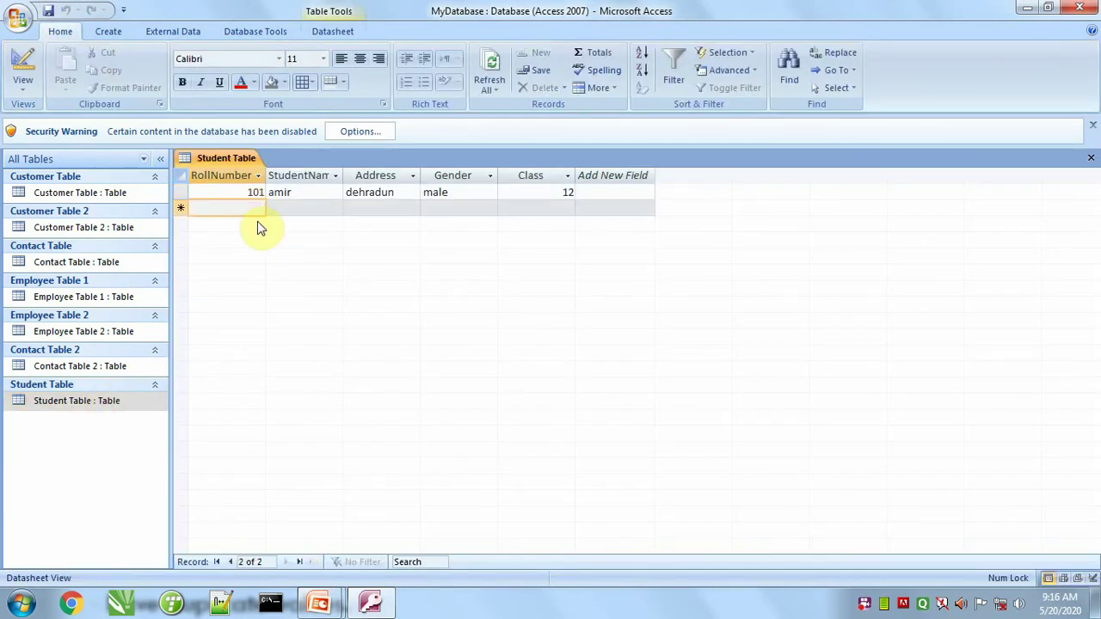
type("101")
key("Tab")
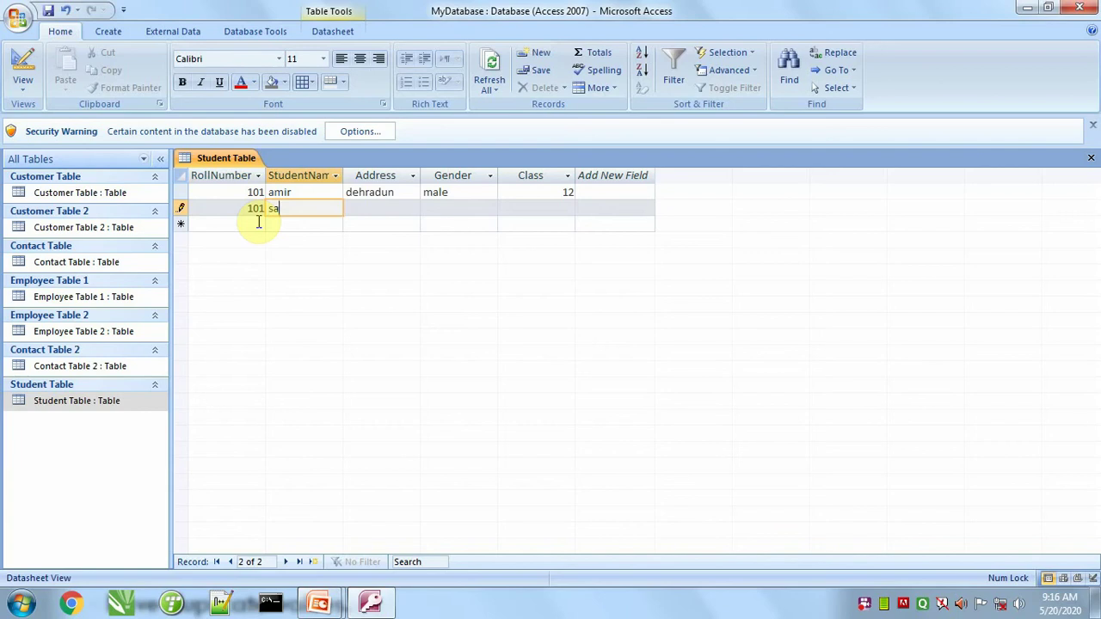
type("sahil")
key("Tab")
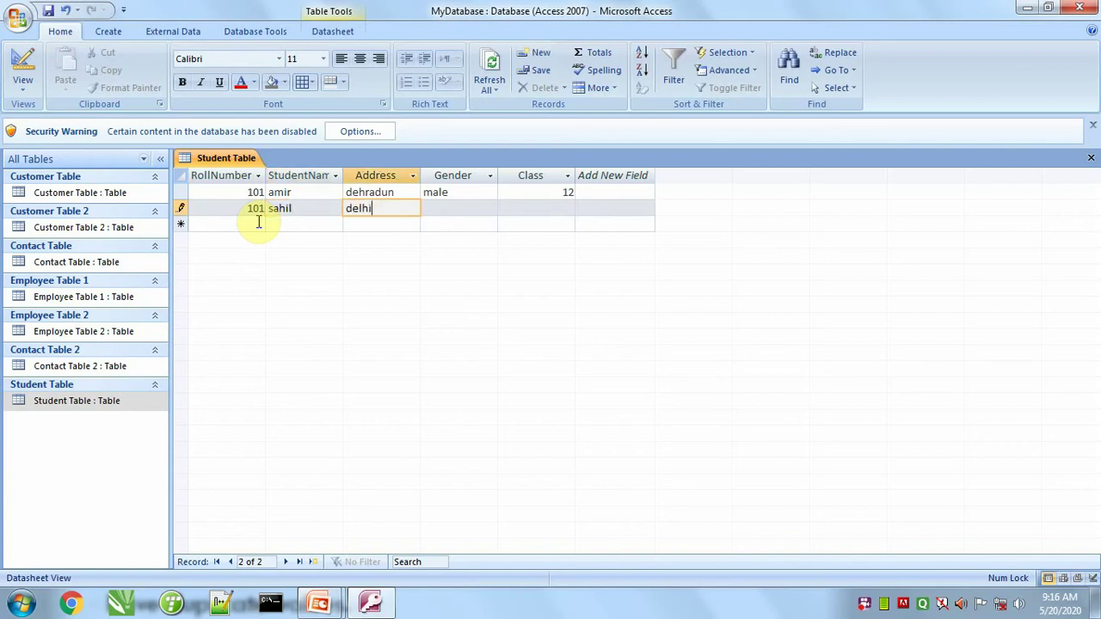
key("Tab")
type("male")
key("Tab")
type("1")
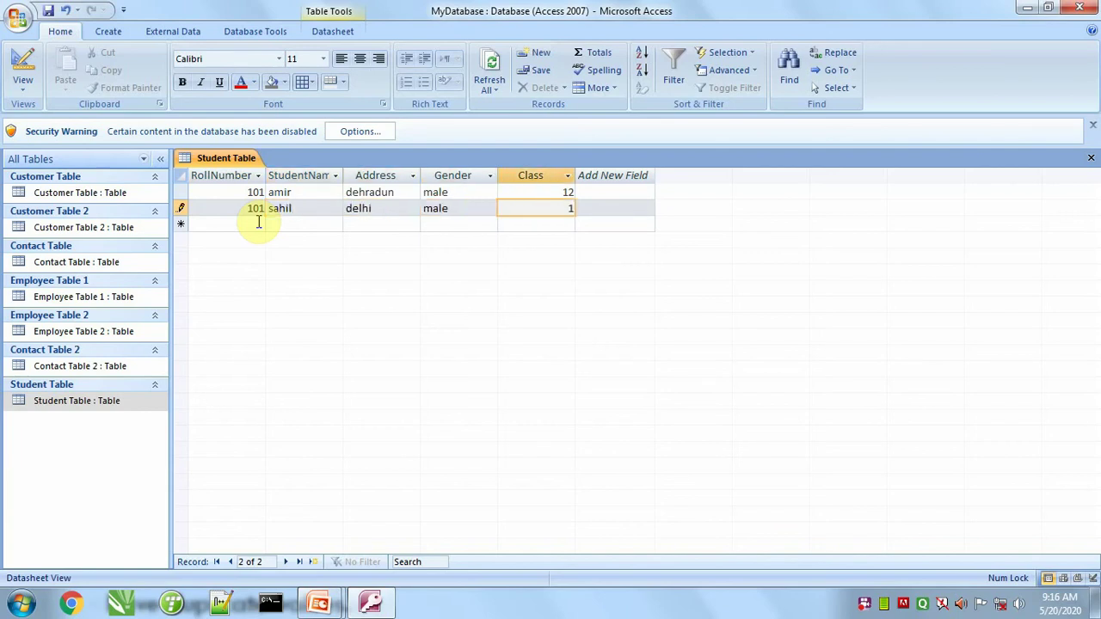
type("2")
key("Tab")
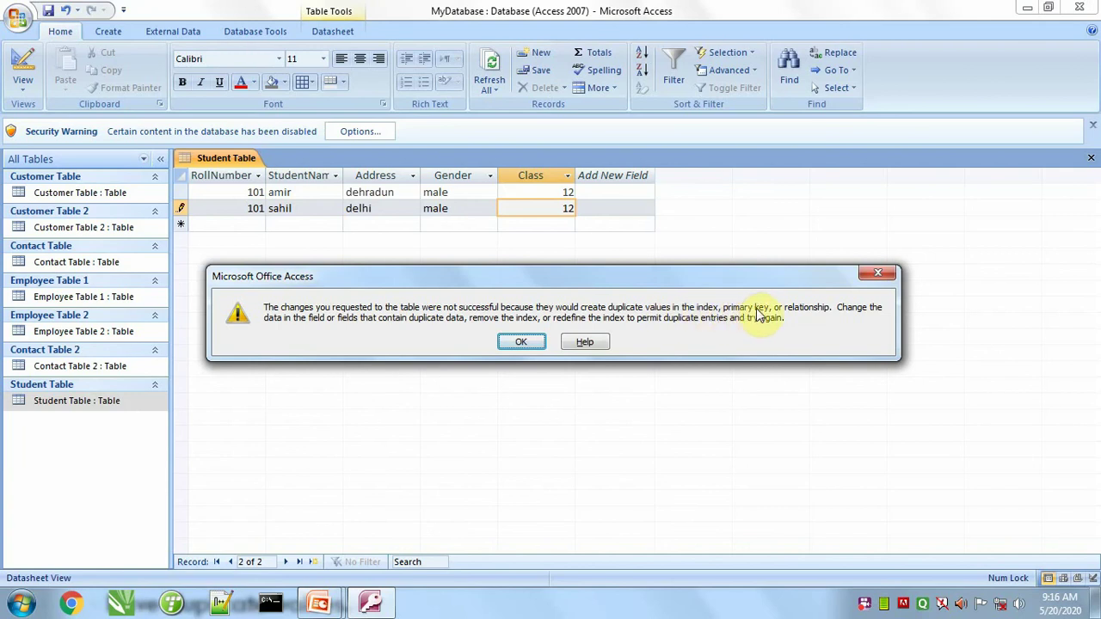
left_click(521, 341)
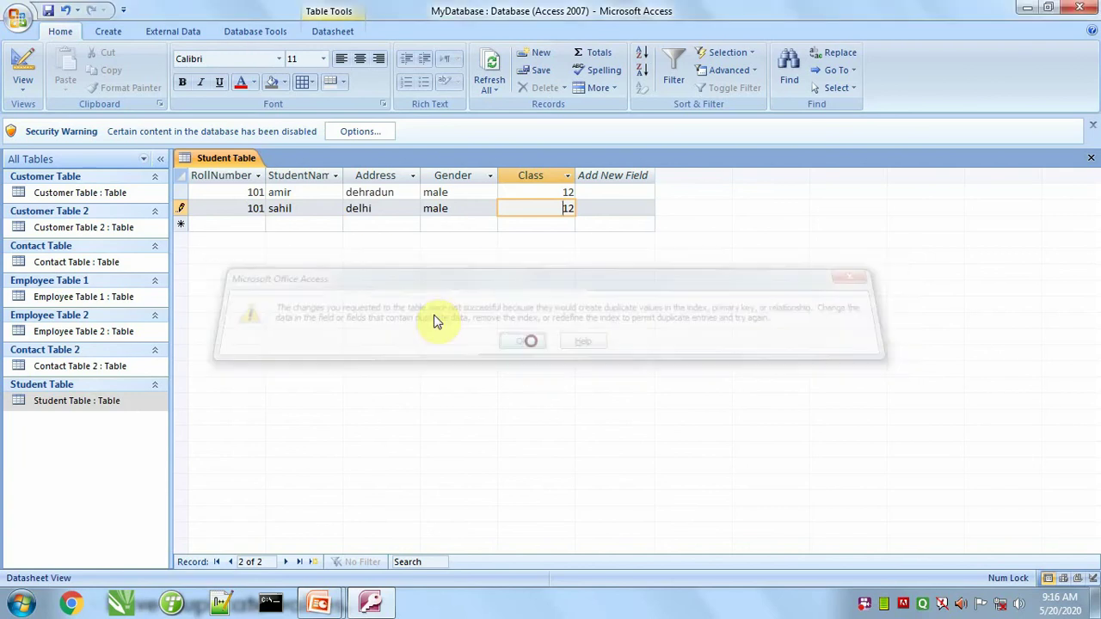
Step: Change the second record's roll number to 102 and commit the record
left_click(260, 209)
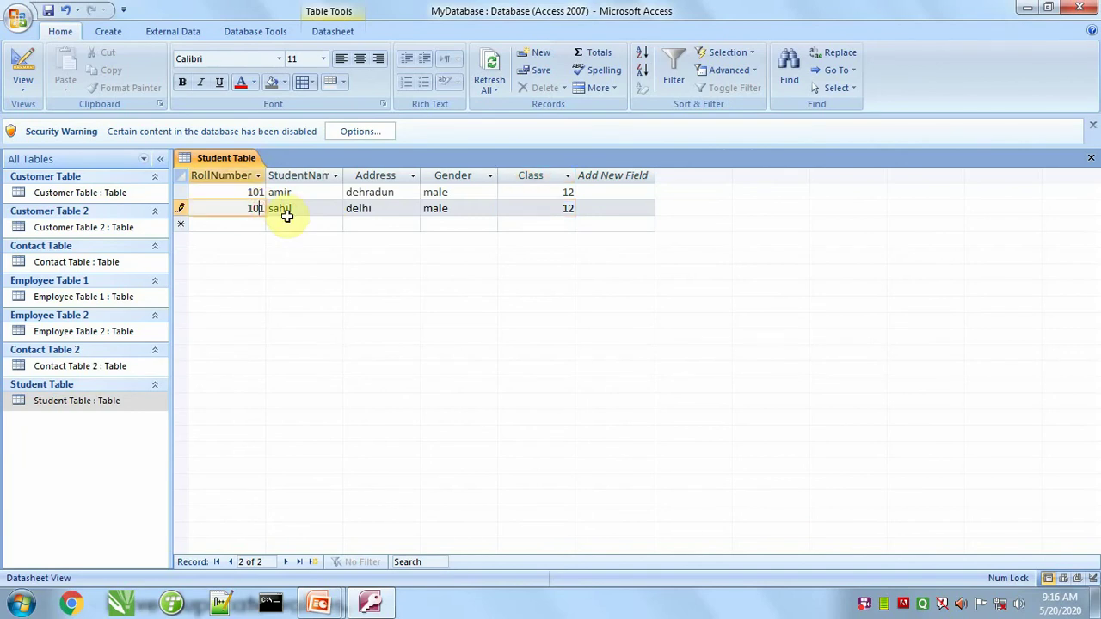
key("BackSpace")
type("2")
key("Tab")
key("Tab")
key("Tab")
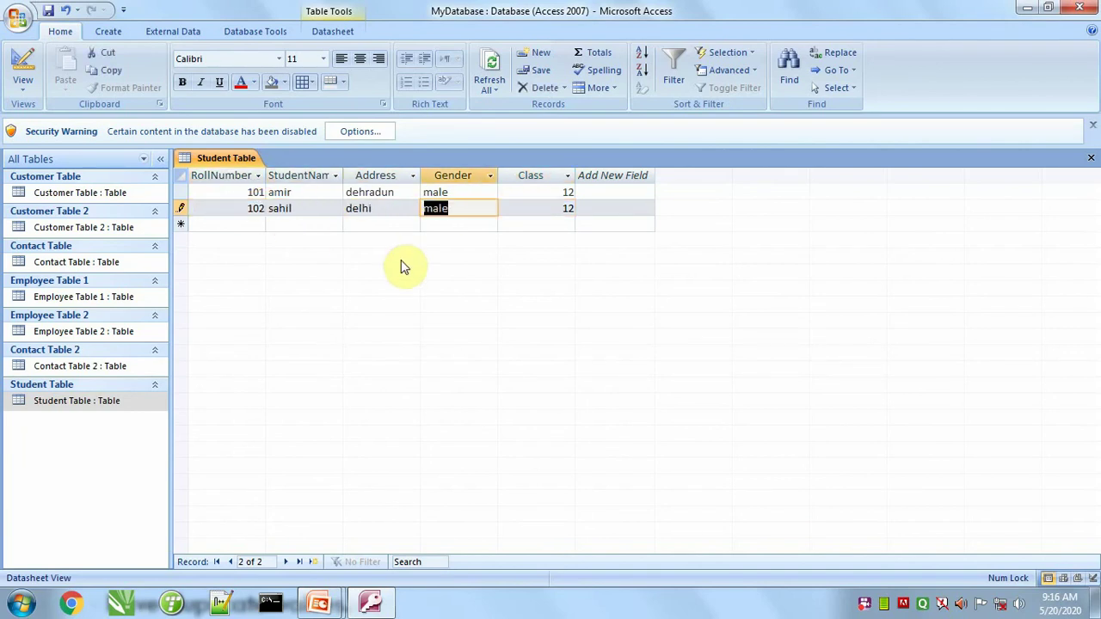
key("Tab")
key("Tab")
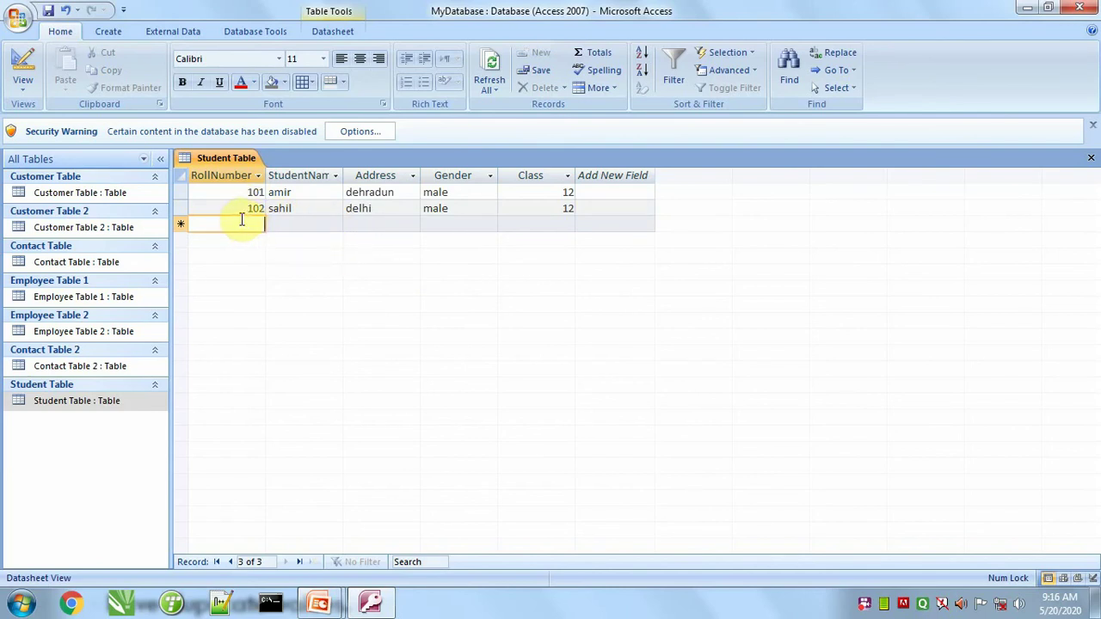
Step: Add a third record with roll number 103, the first student's name, address dehradun, gender male and class 12
left_click(278, 191)
left_click(280, 209)
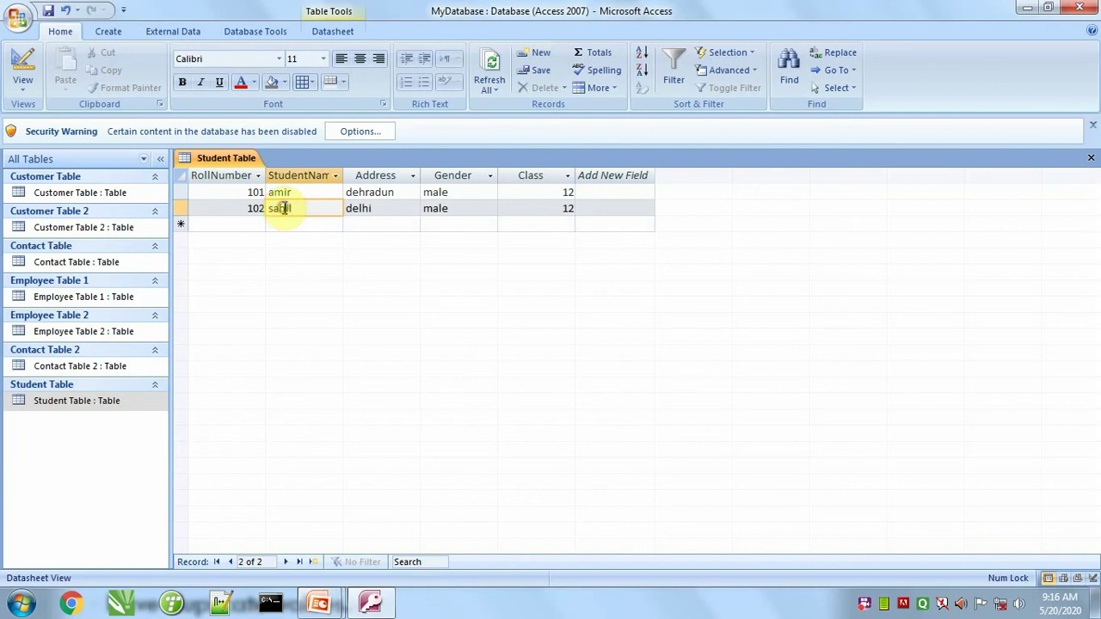
left_click(247, 193)
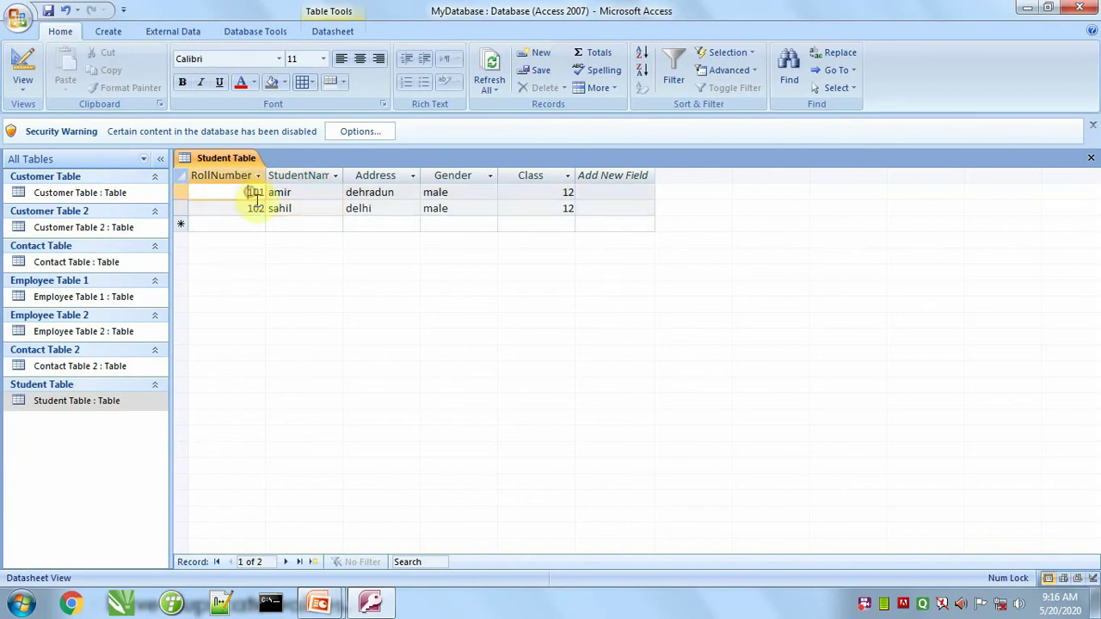
left_click(253, 211)
left_click(256, 226)
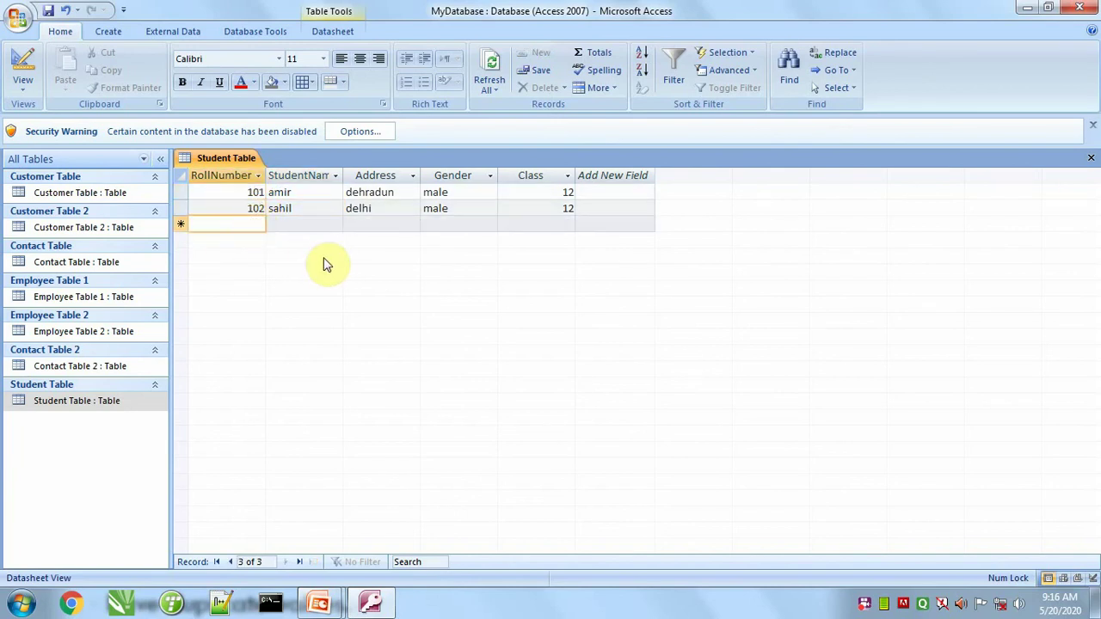
type("103")
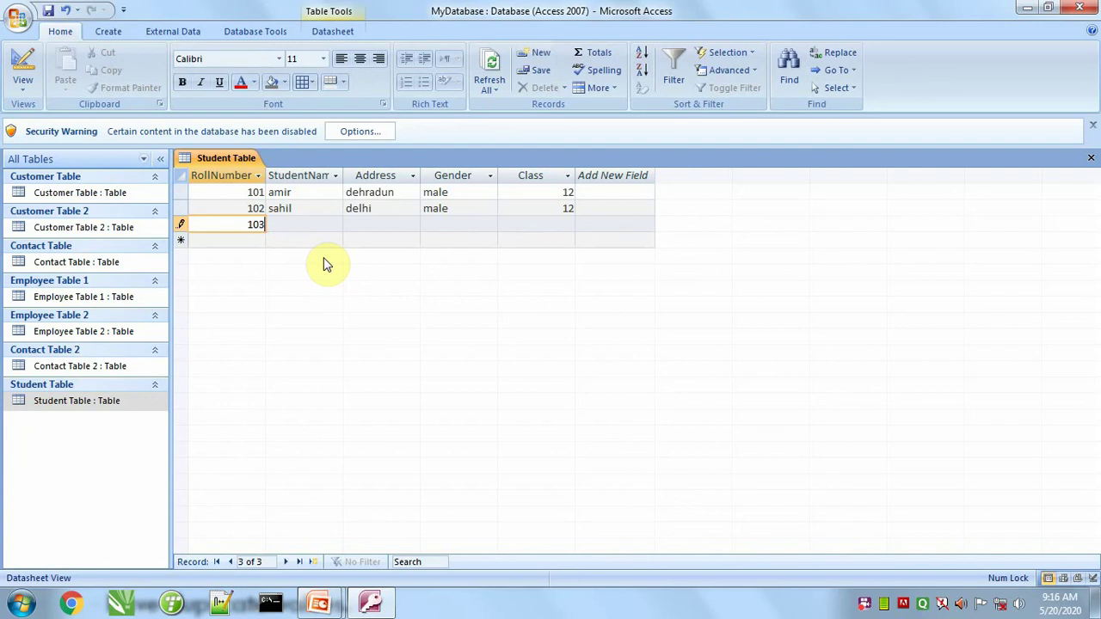
key("Tab")
type("r")
key("Tab")
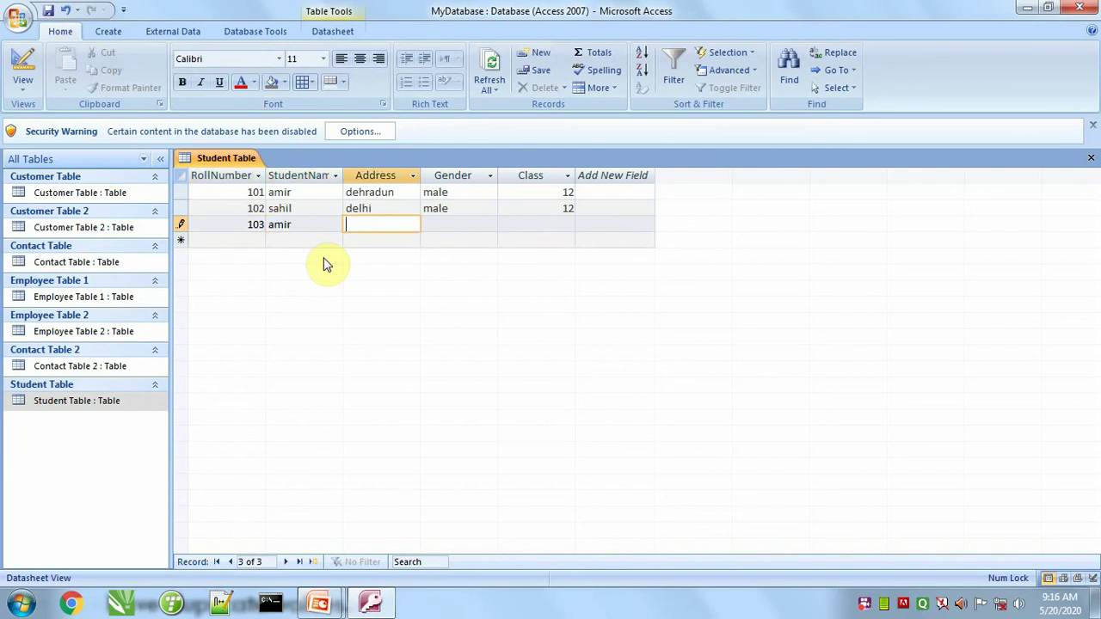
type("dehradun")
key("Tab")
type("male")
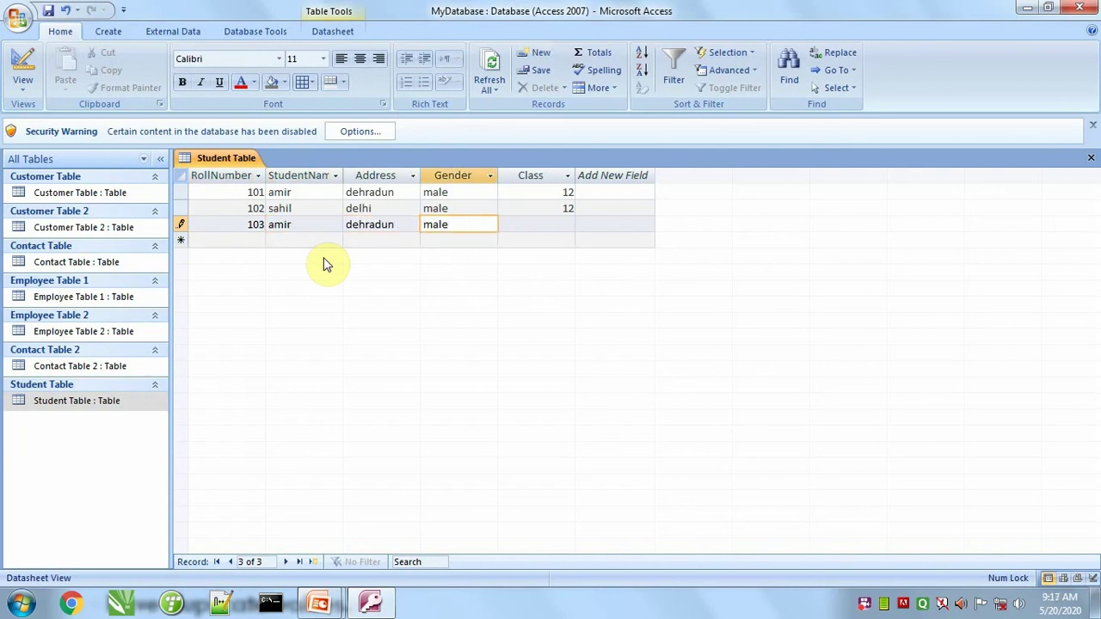
key("Tab")
key("Tab")
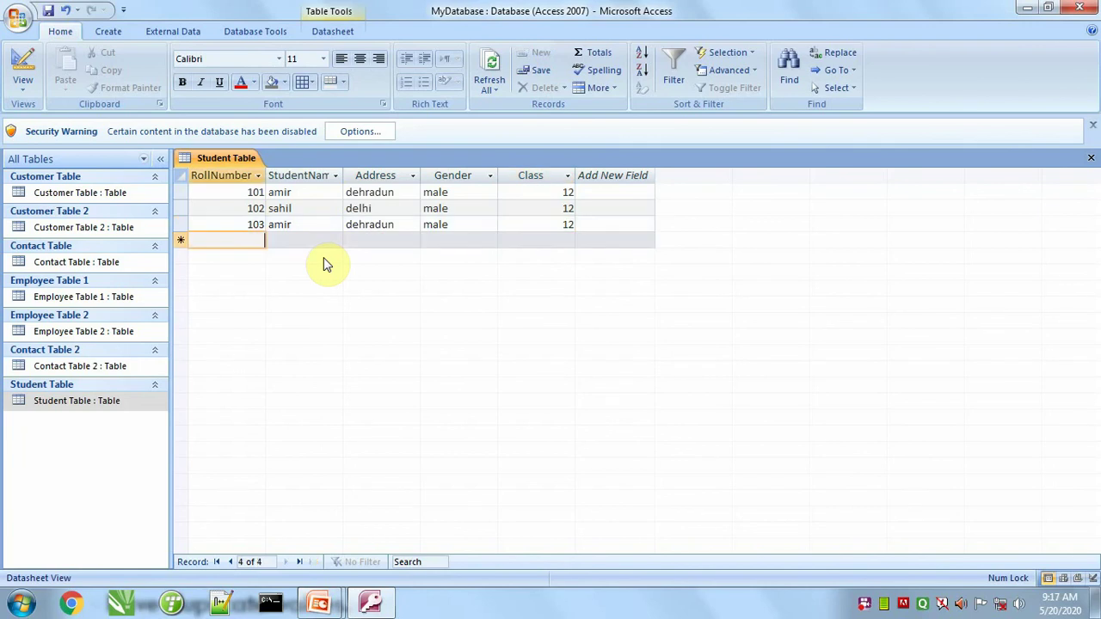
Step: Compare the student names and roll numbers of the first and third records
double_click(275, 191)
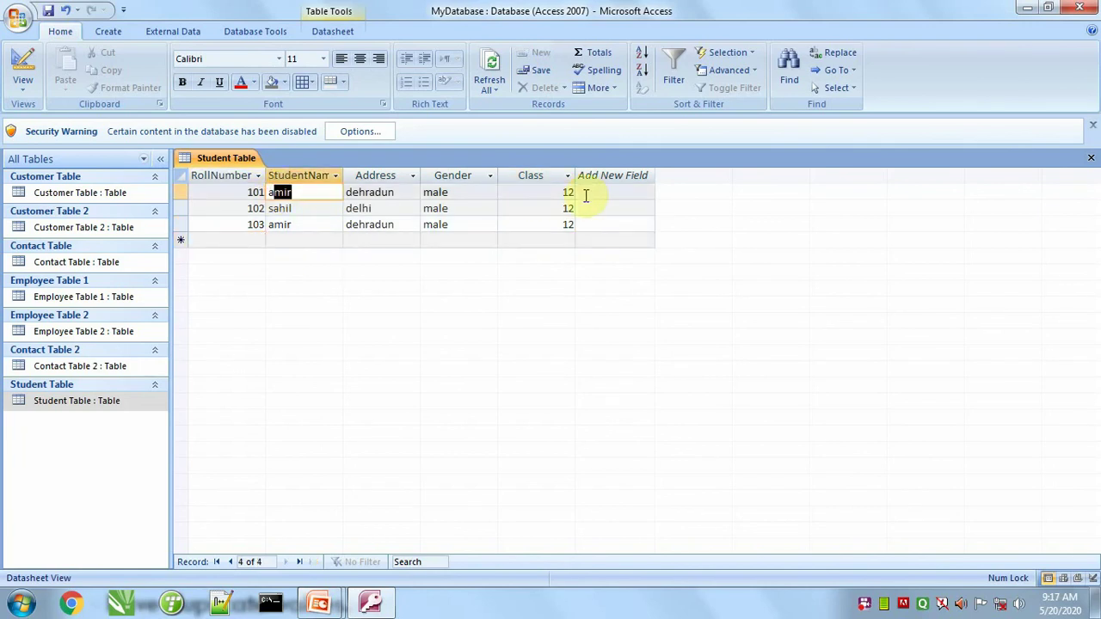
left_click(289, 225)
left_click(258, 193)
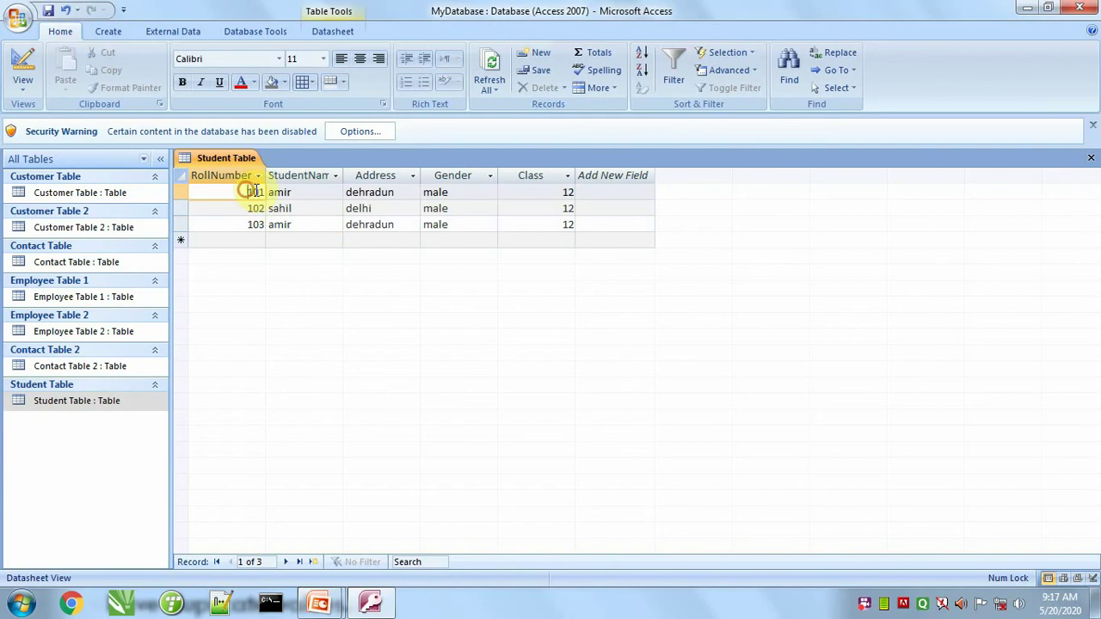
double_click(247, 191)
left_click(244, 223)
double_click(254, 224)
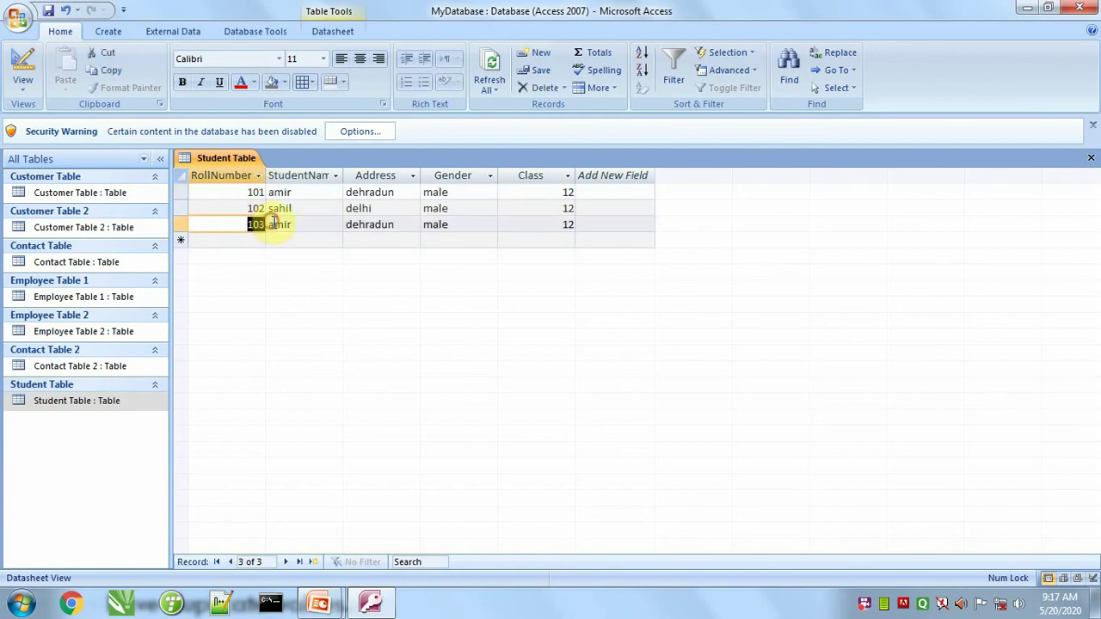
double_click(247, 191)
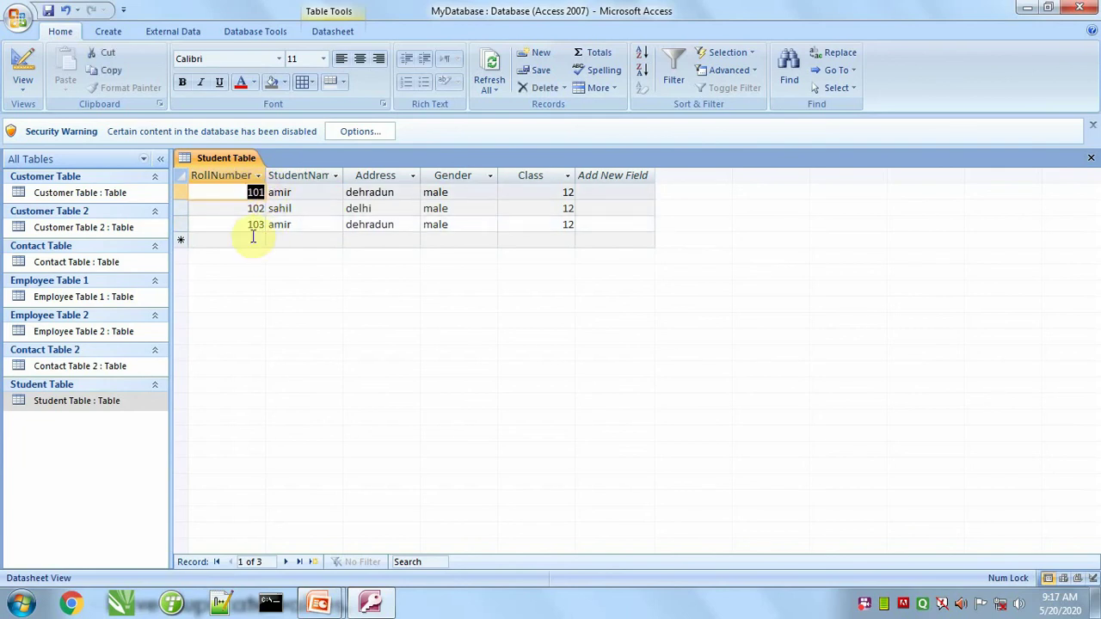
double_click(250, 226)
left_click(248, 192)
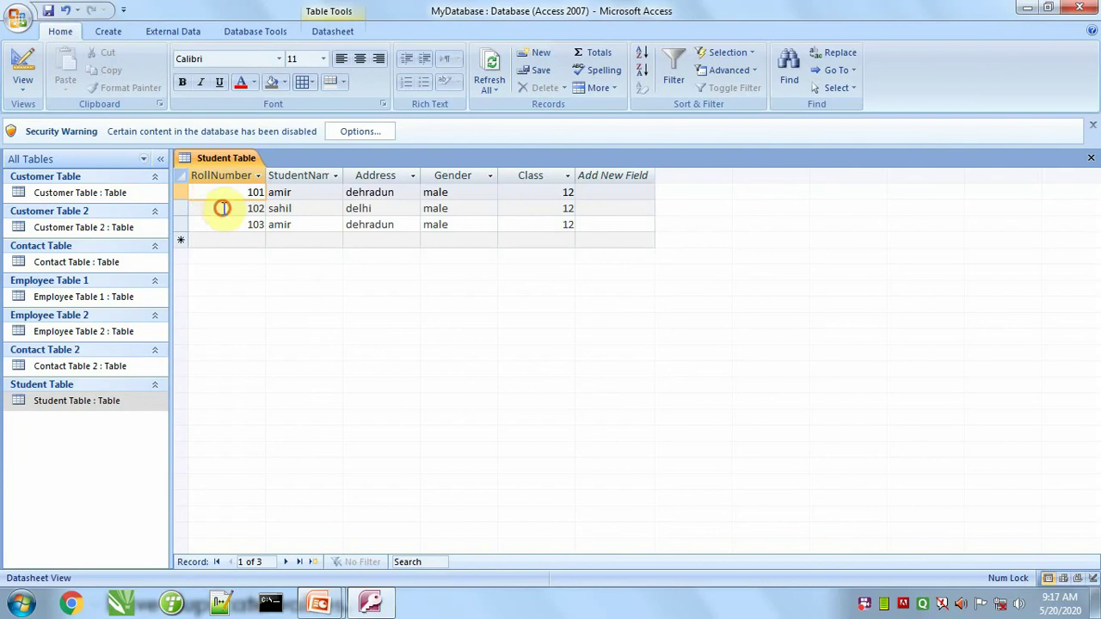
Step: Examine each of the three student records and how its roll number identifies it
left_click(221, 208)
left_click(221, 194)
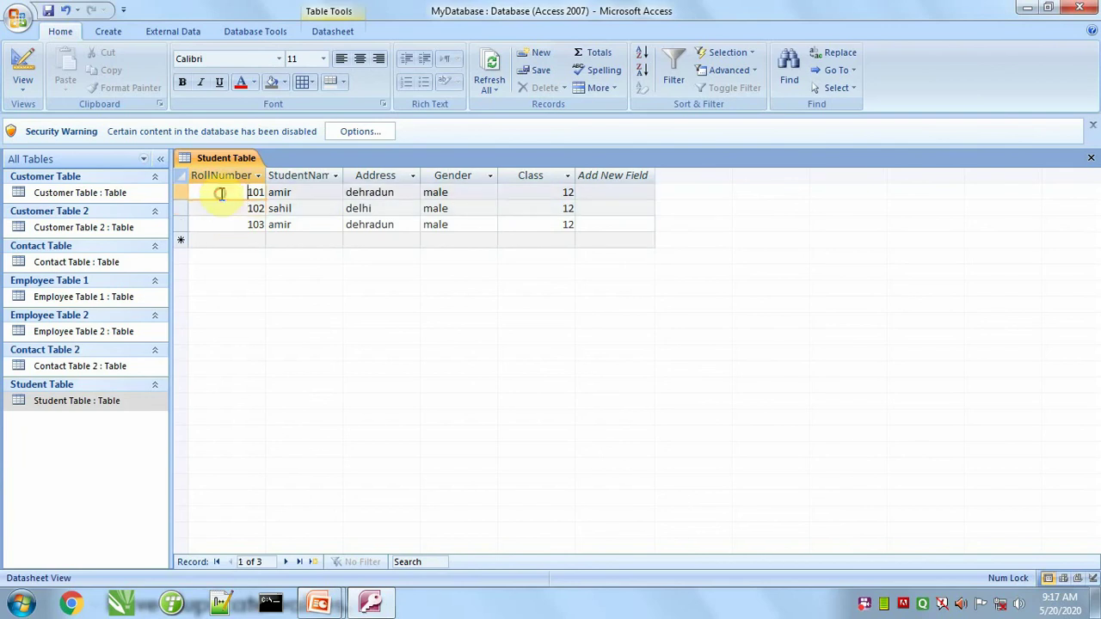
left_click(270, 193)
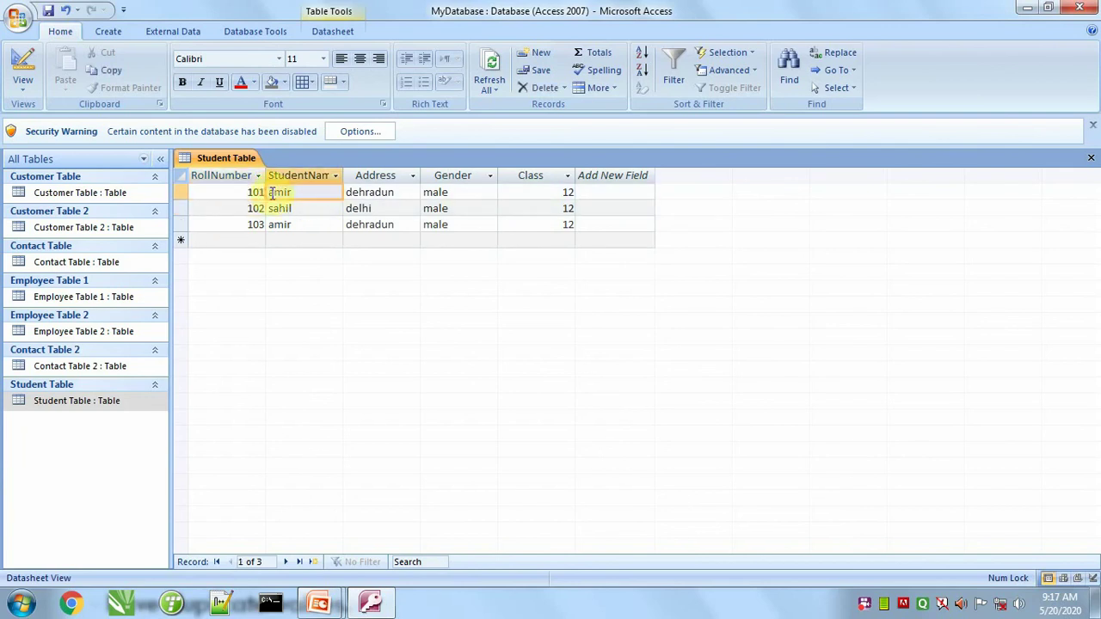
left_click_drag(270, 194, 521, 196)
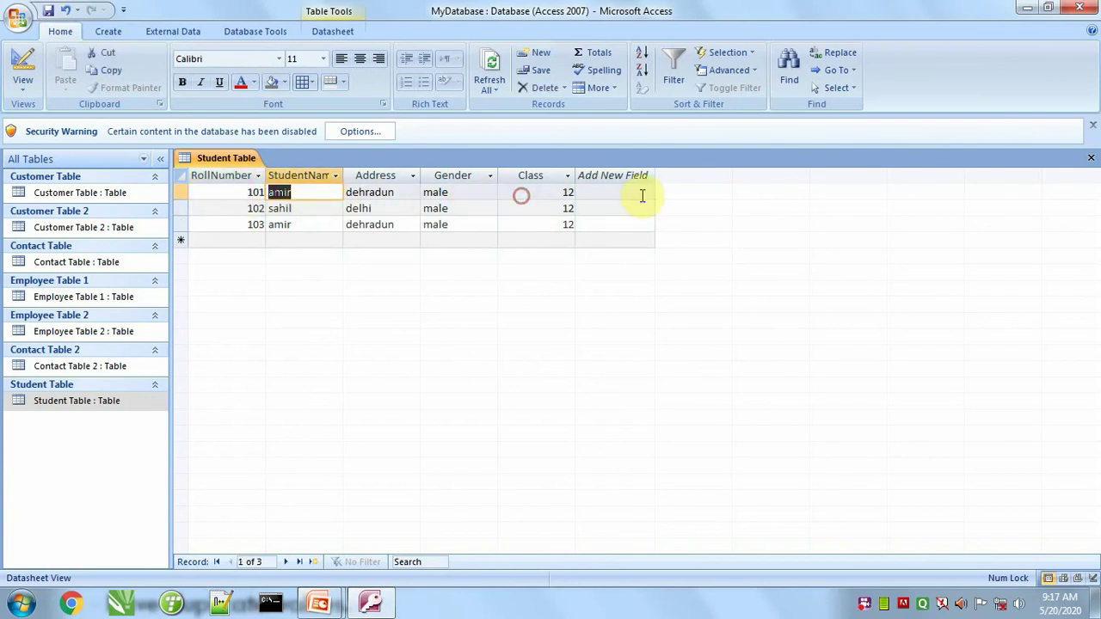
left_click(181, 193)
left_click(184, 208)
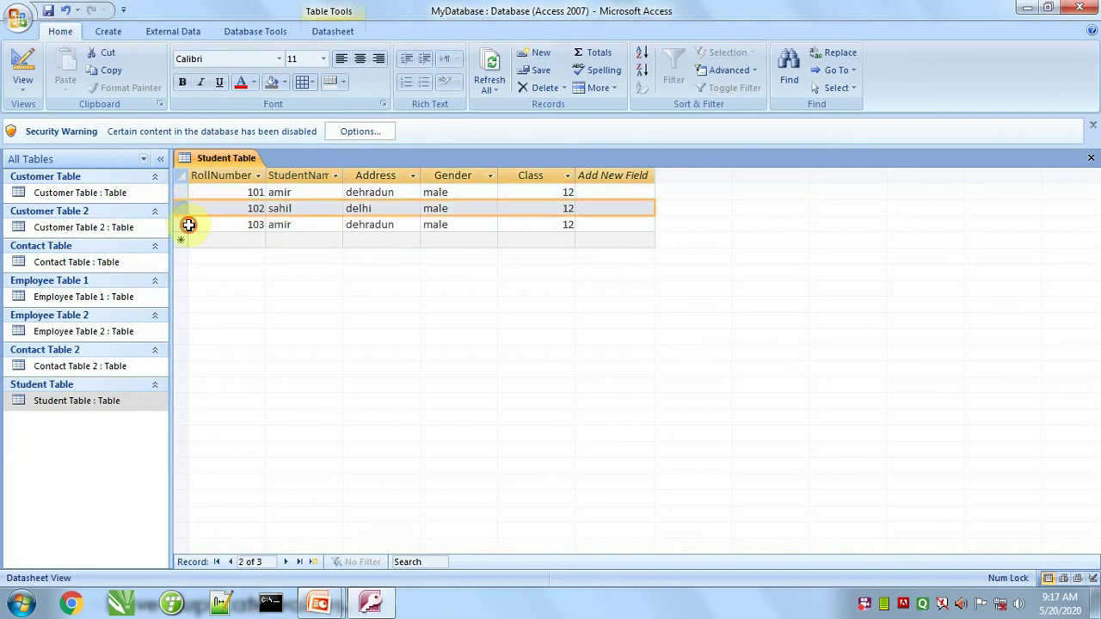
left_click(188, 225)
left_click(233, 194)
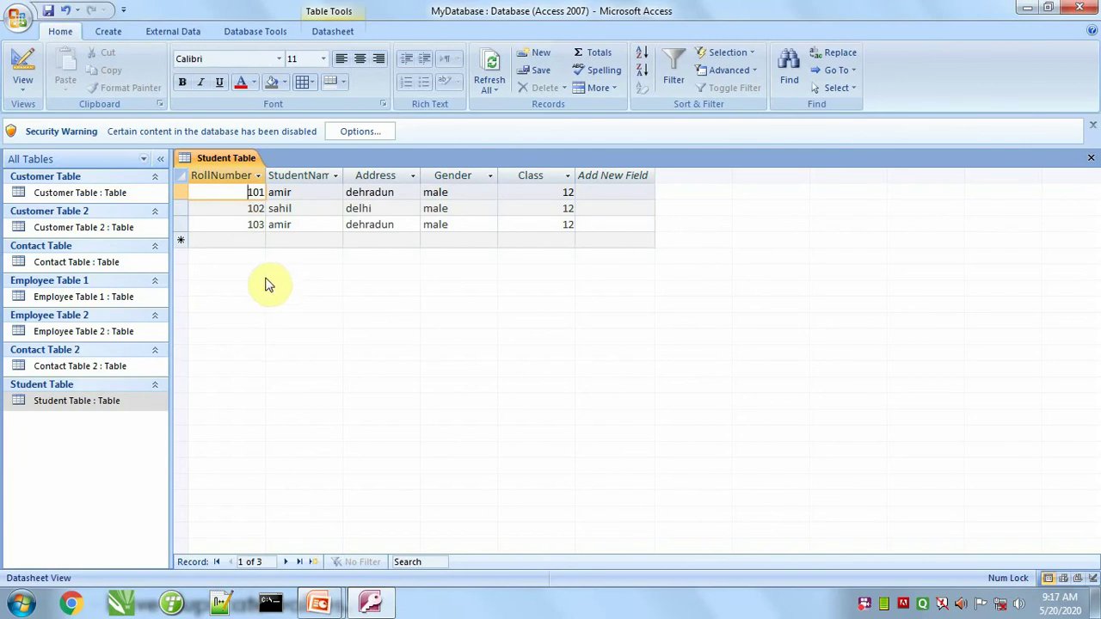
left_click(257, 211)
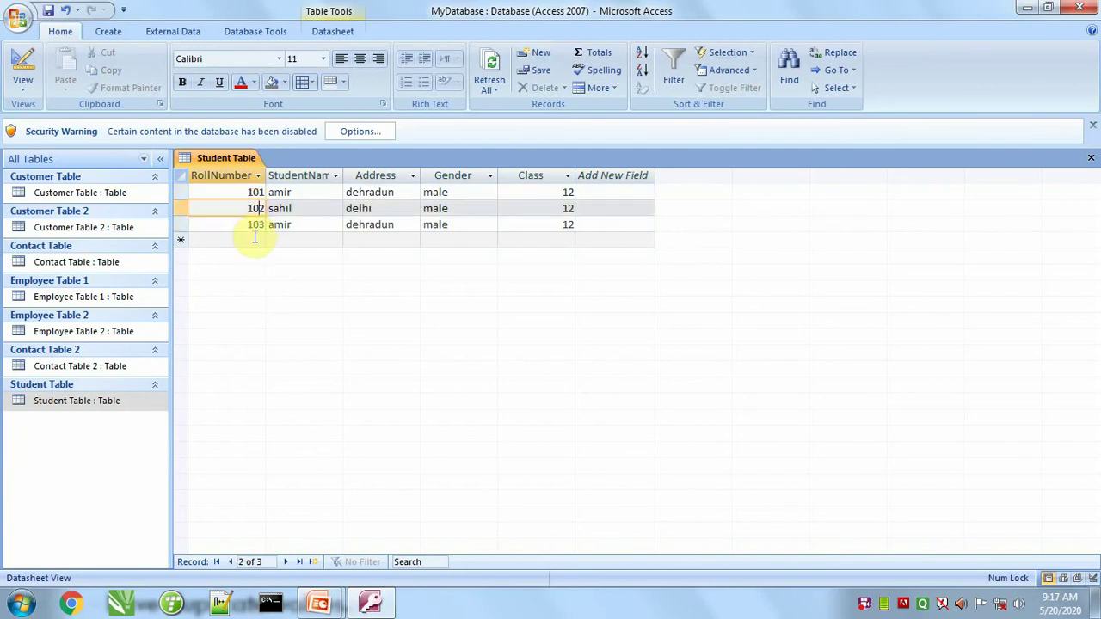
left_click(255, 238)
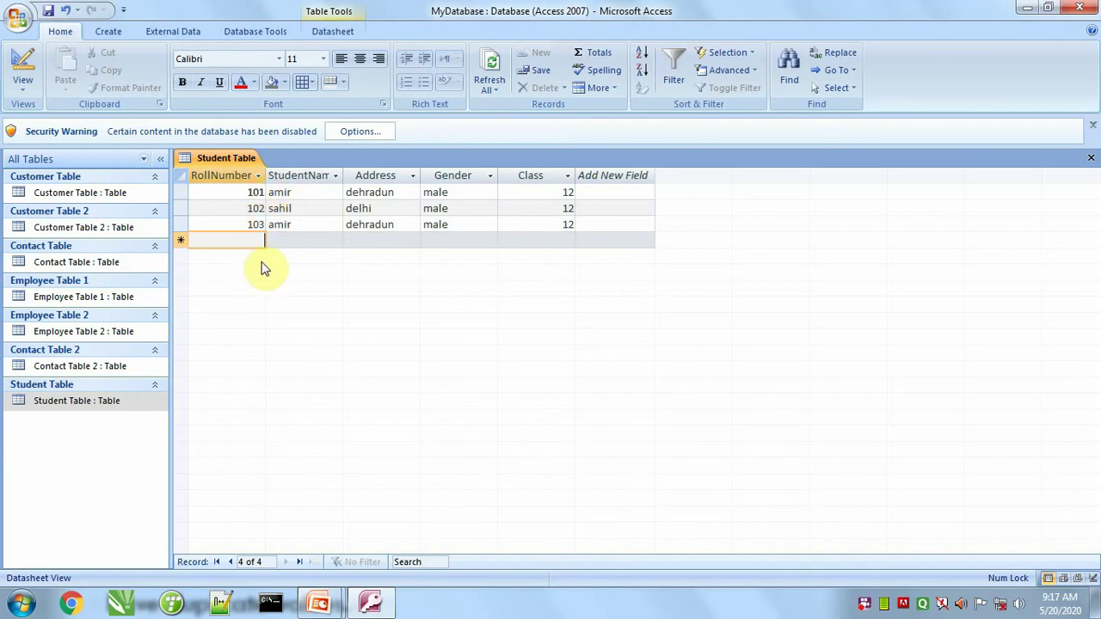
Step: Try to change RollNumber's data type to AutoNumber in the Student Table's design, and close the design without saving
left_click(258, 243)
left_click(1090, 160)
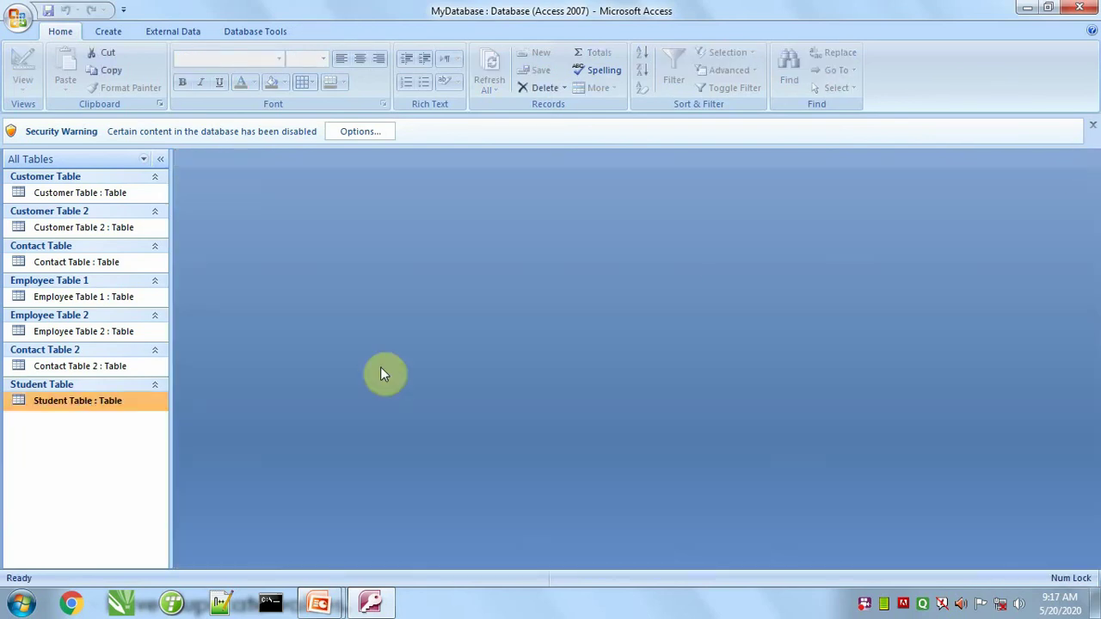
right_click(63, 409)
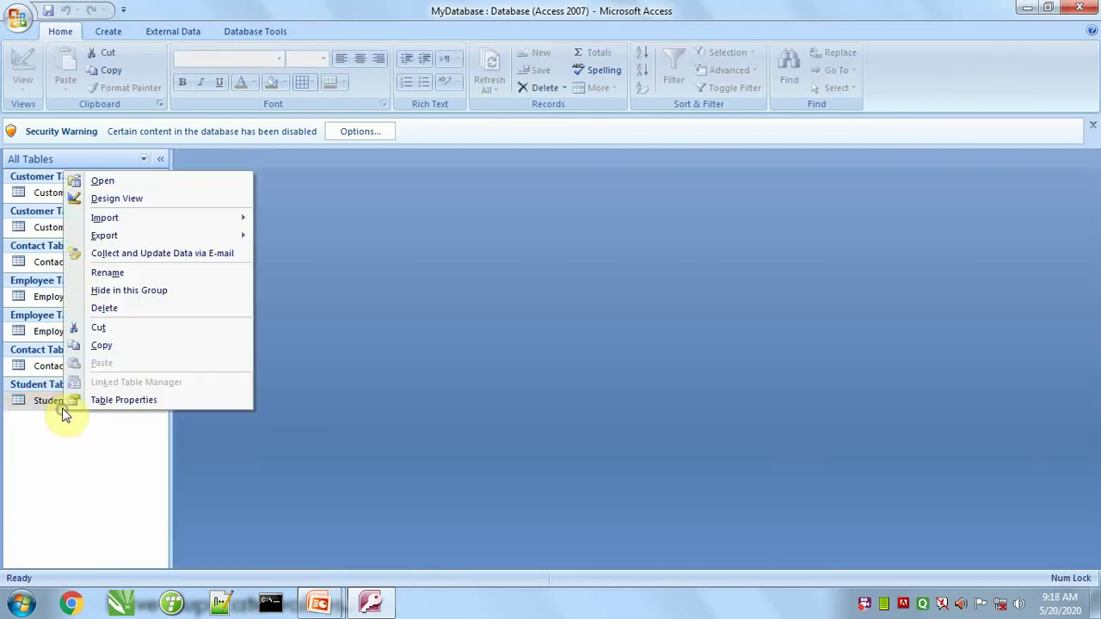
left_click(116, 199)
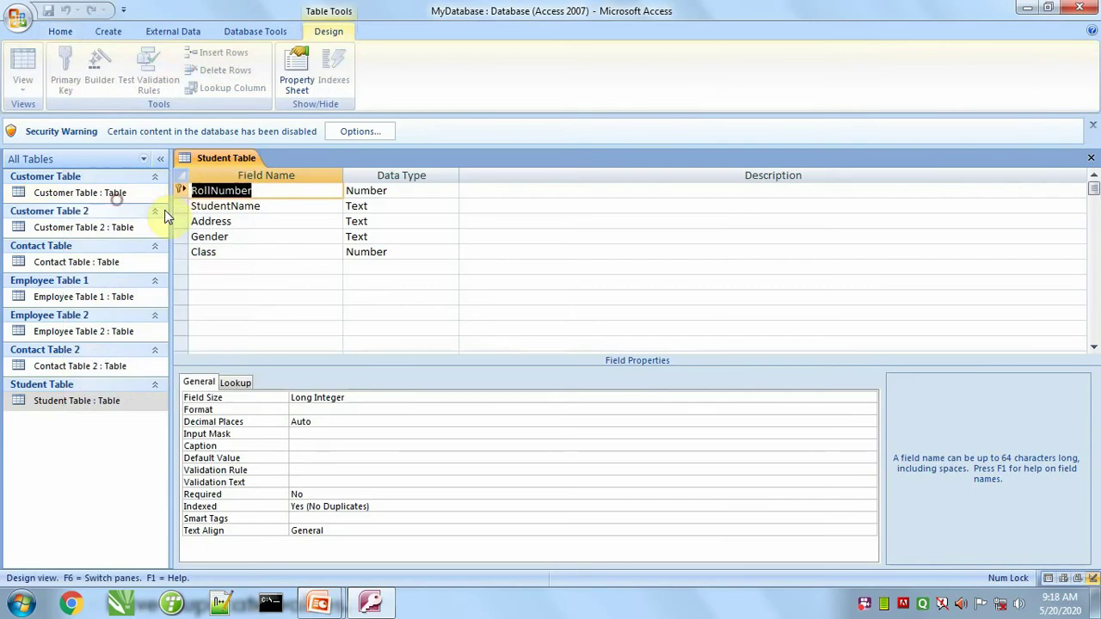
left_click(408, 190)
left_click(451, 190)
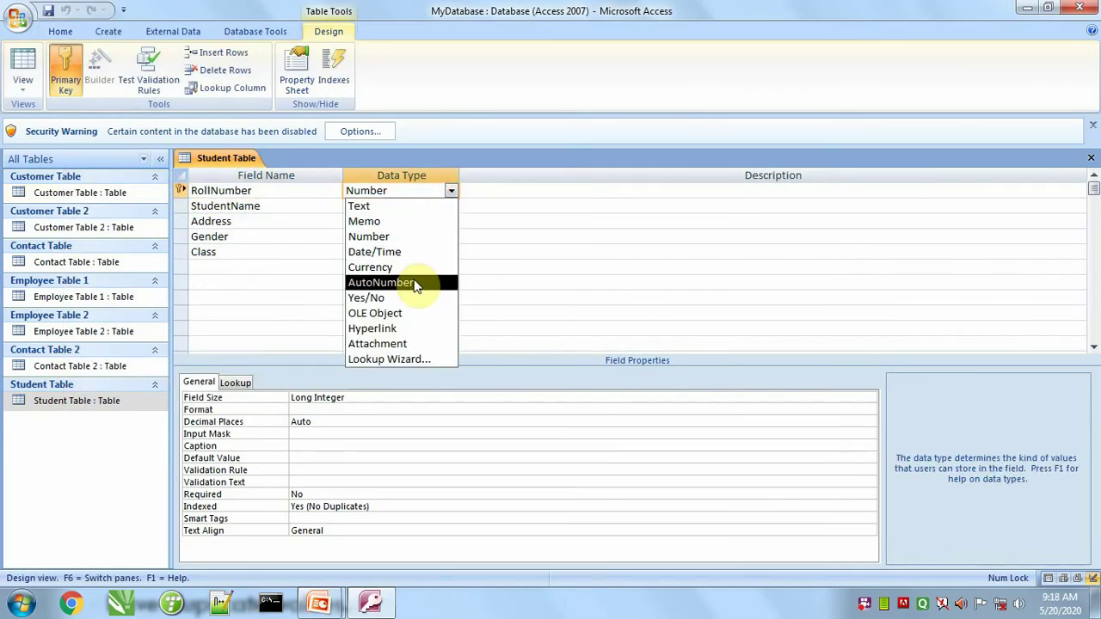
left_click(420, 282)
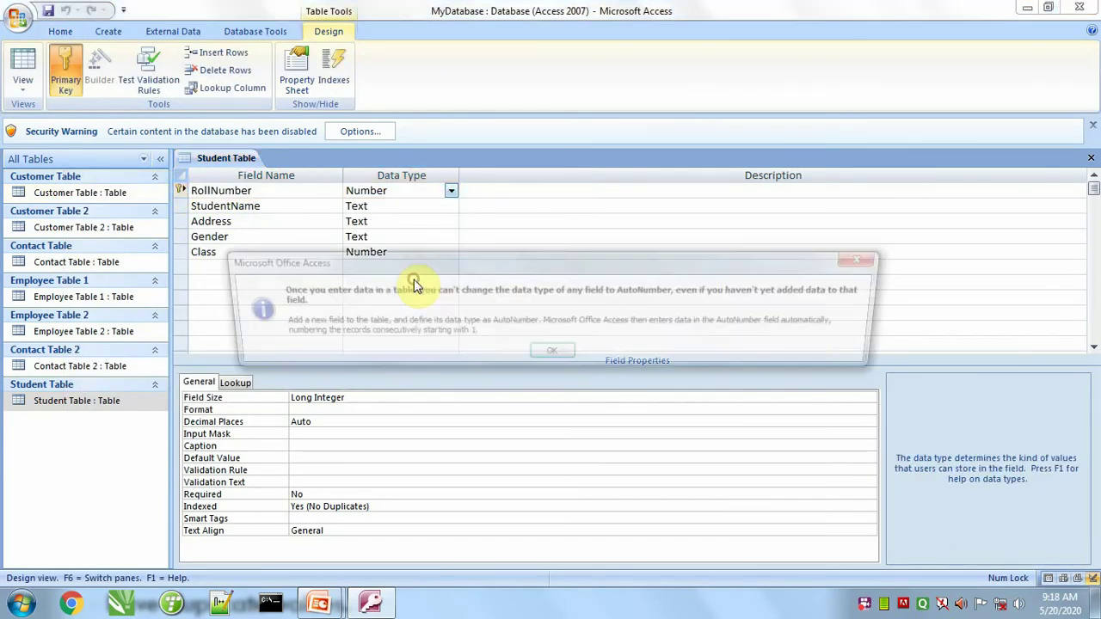
left_click(552, 359)
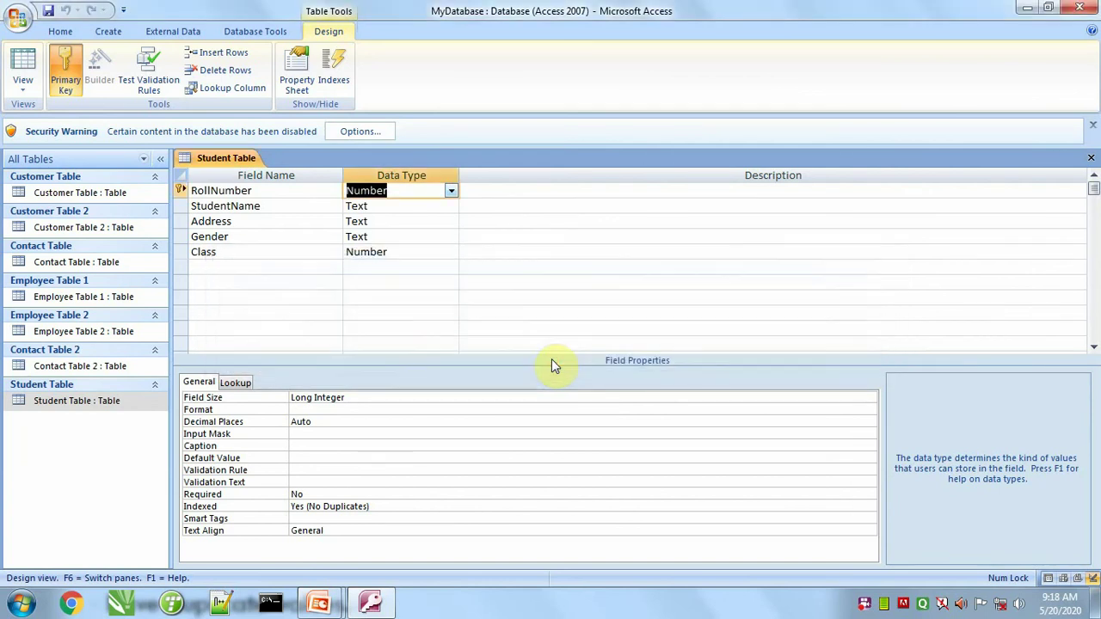
left_click(1090, 158)
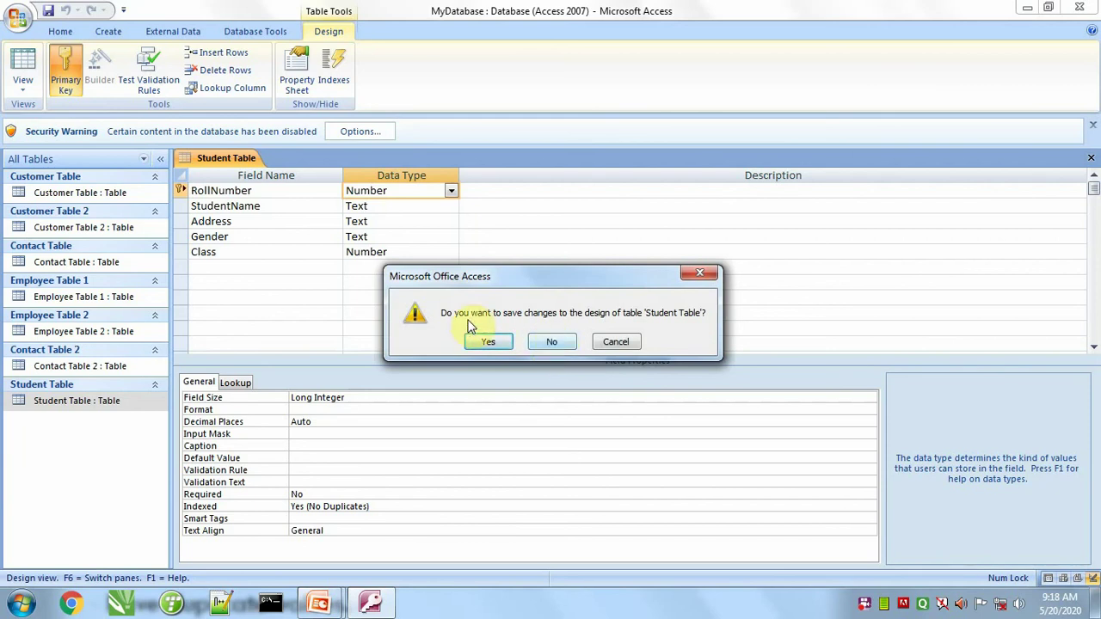
left_click(535, 342)
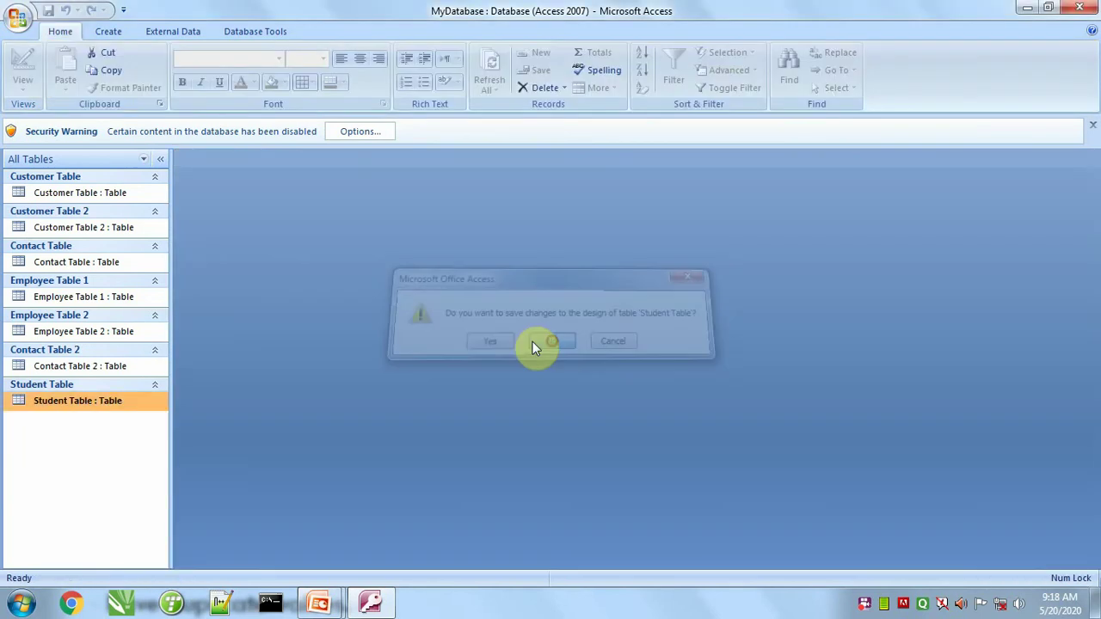
Step: Delete all three student records from the Student Table and close the table
double_click(43, 401)
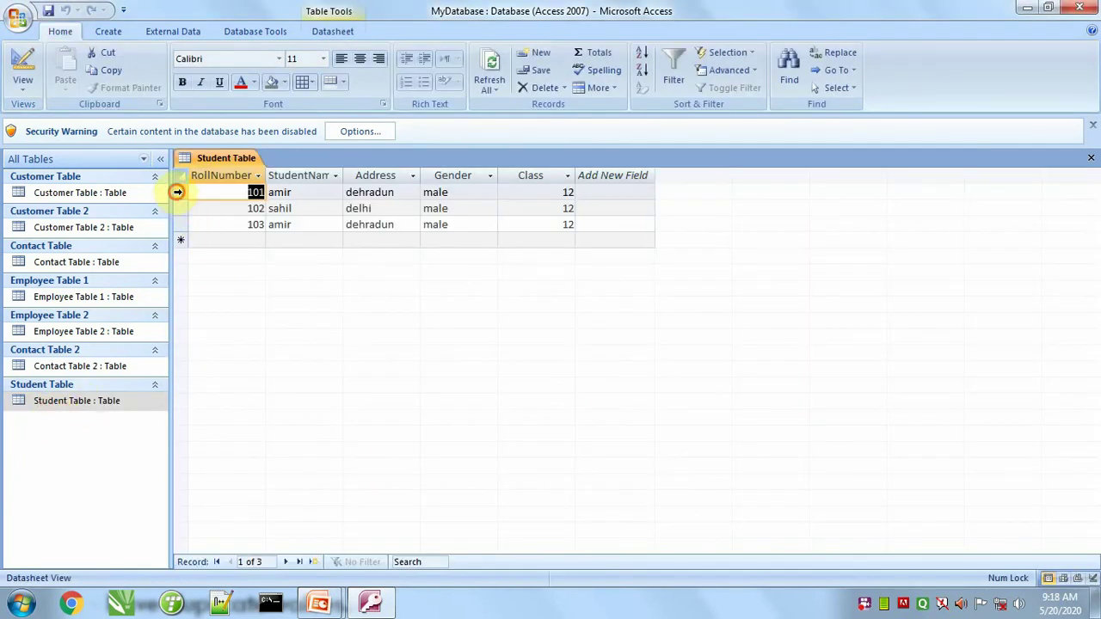
left_click_drag(176, 192, 178, 226)
key("Delete")
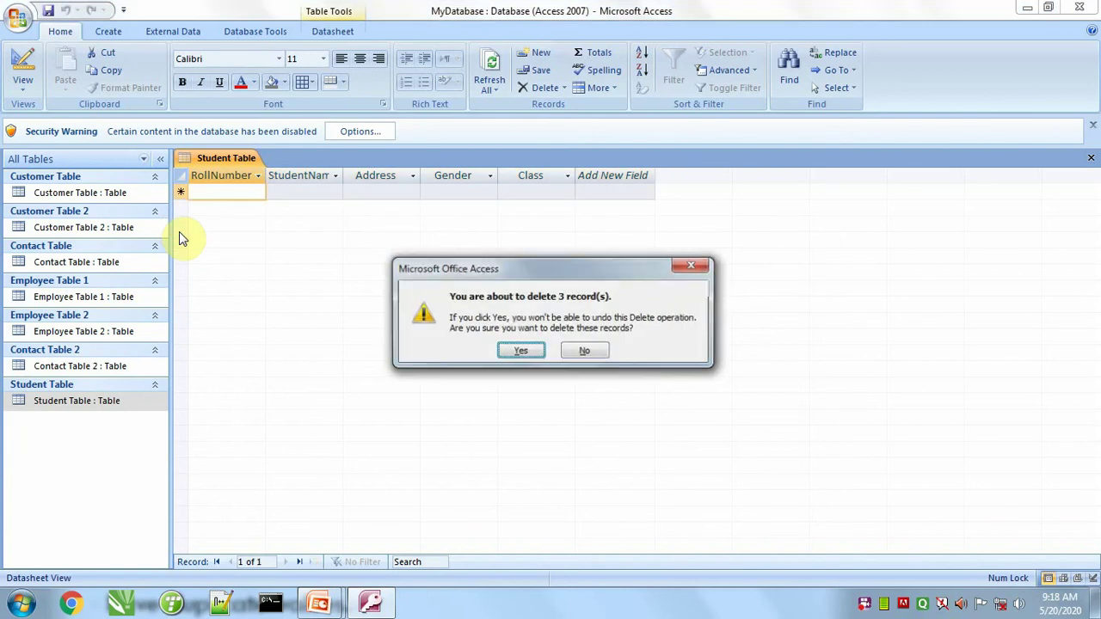
left_click(518, 349)
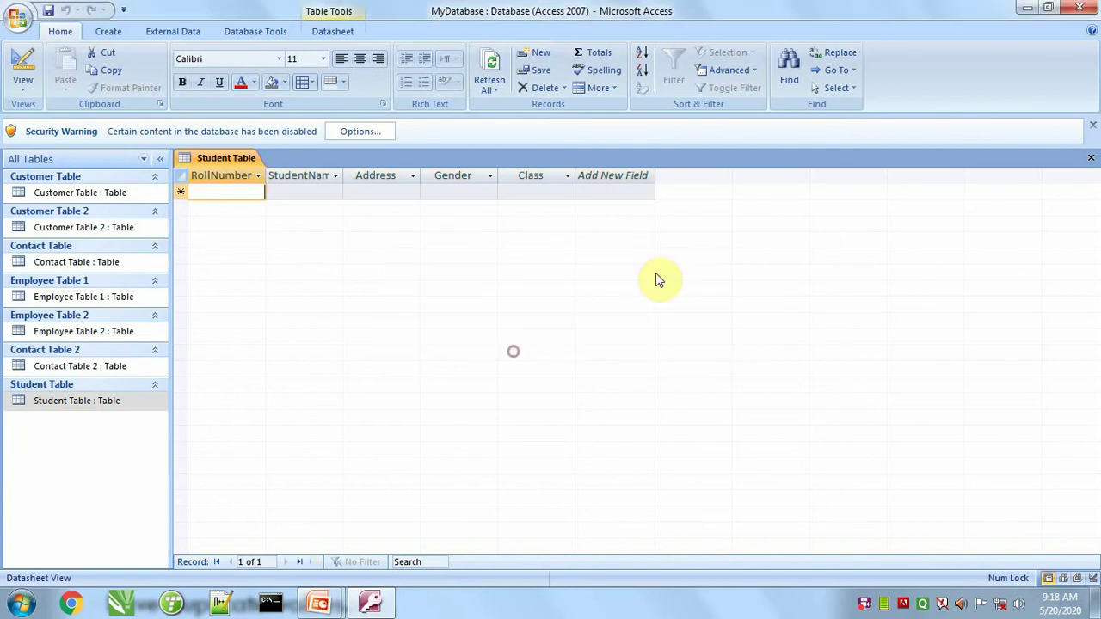
left_click(1090, 159)
Step: Set RollNumber's data type to AutoNumber in the Student Table's design, save it and close the design
right_click(74, 401)
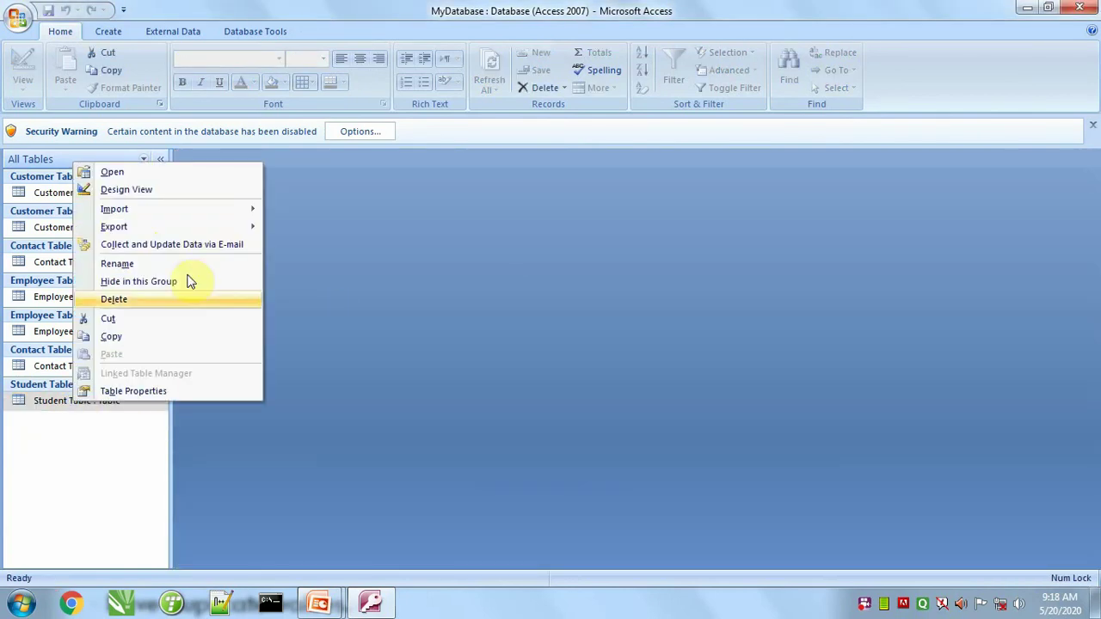
left_click(128, 189)
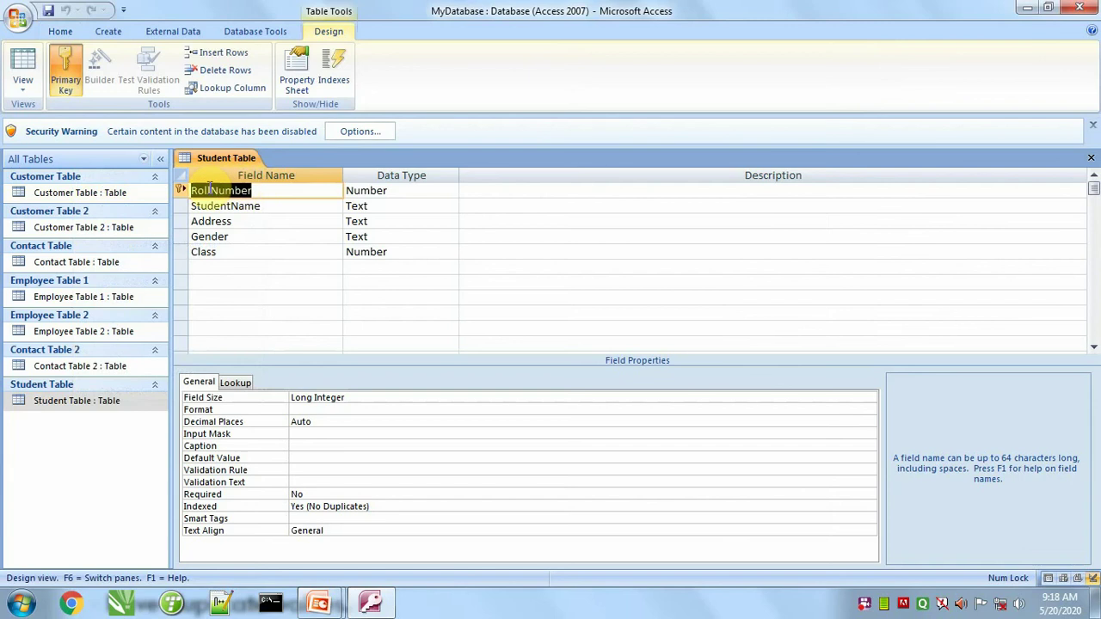
left_click(406, 193)
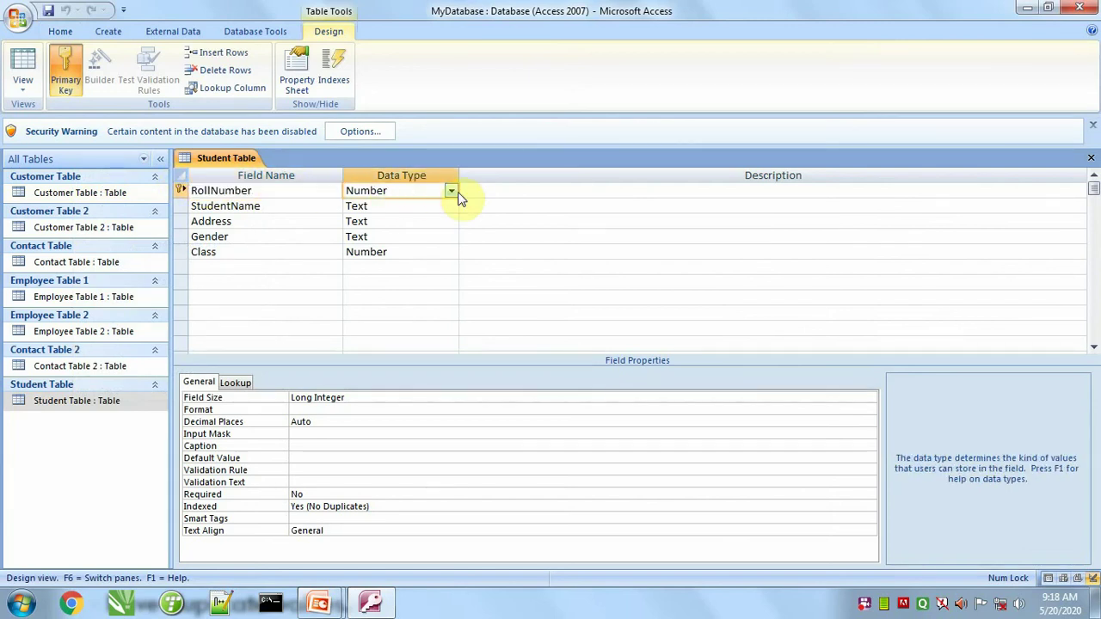
left_click(451, 191)
left_click(393, 282)
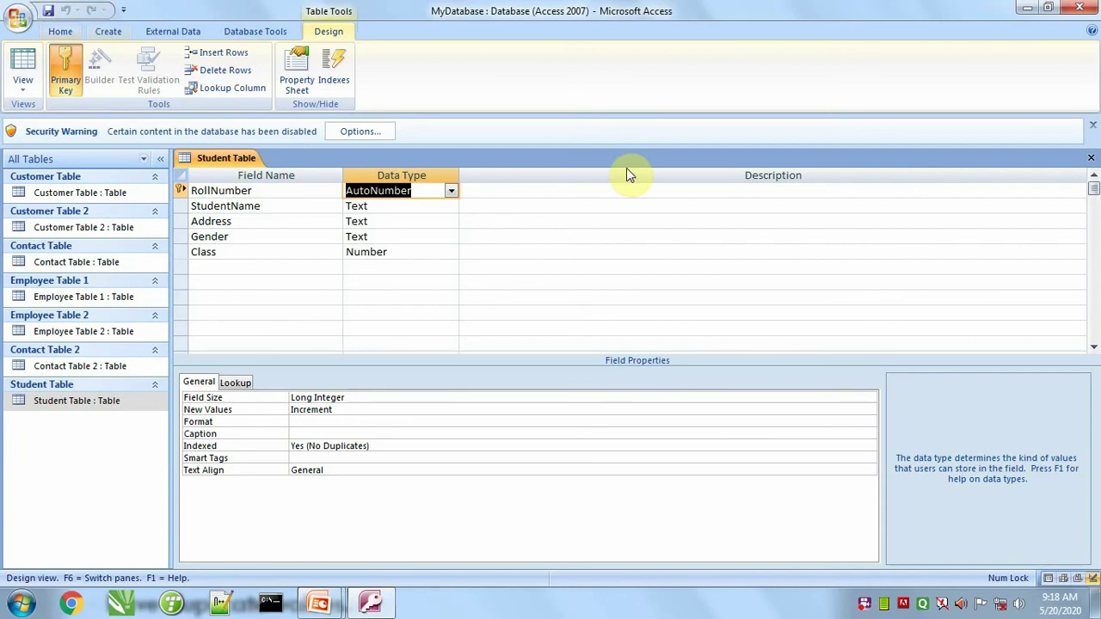
left_click(1090, 157)
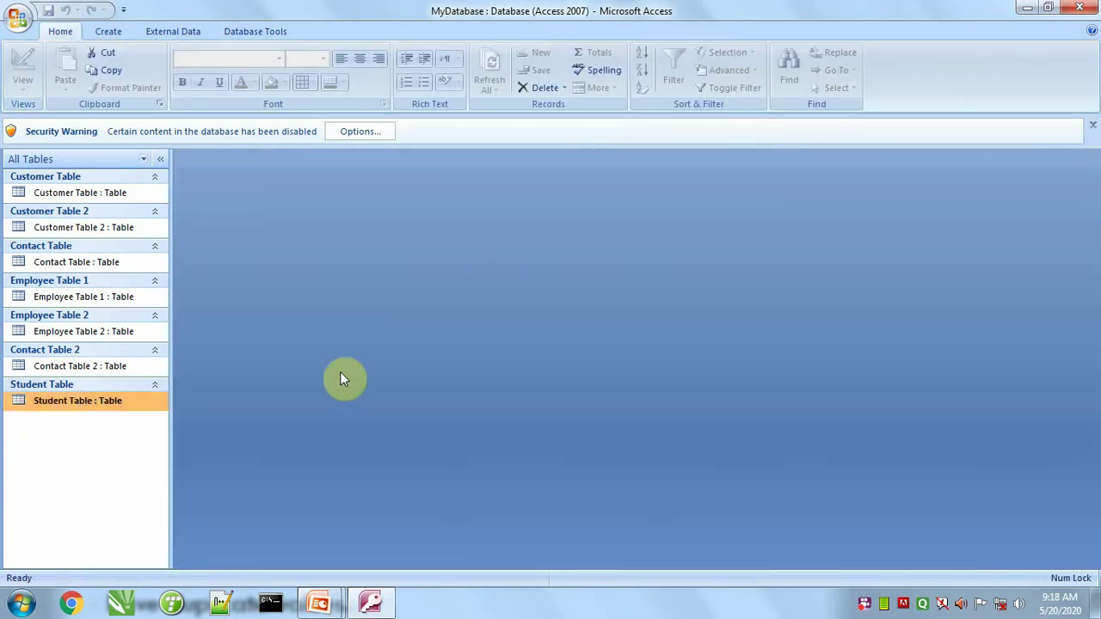
Step: Add a first Student Table record with the student's name, address Dehradun, gender male and class 12, leaving RollNumber to automatic numbering
double_click(80, 402)
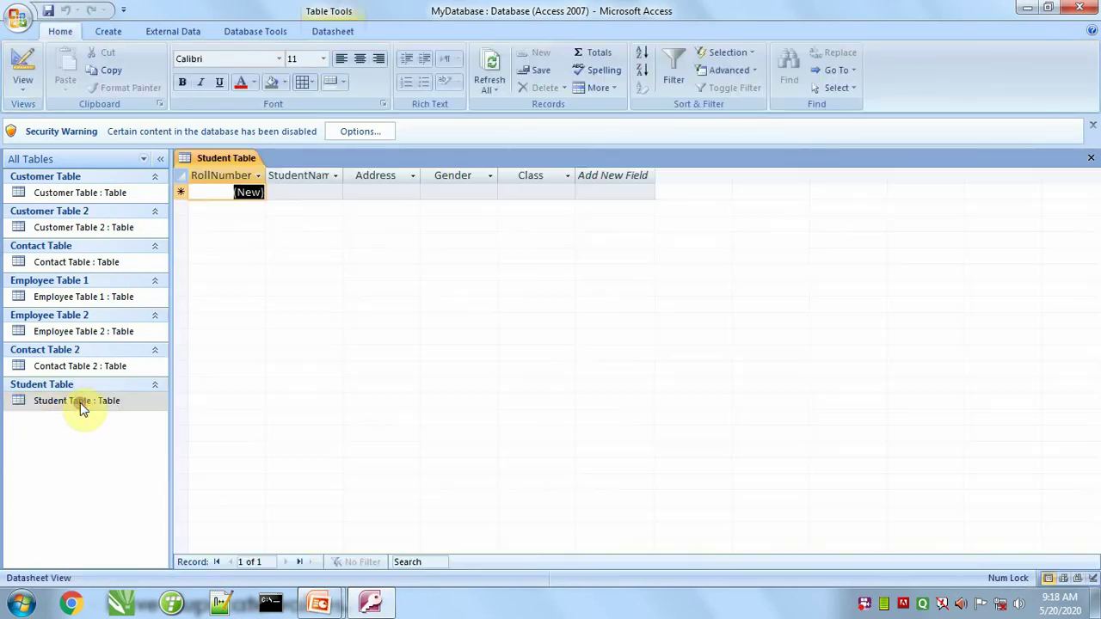
left_click(290, 194)
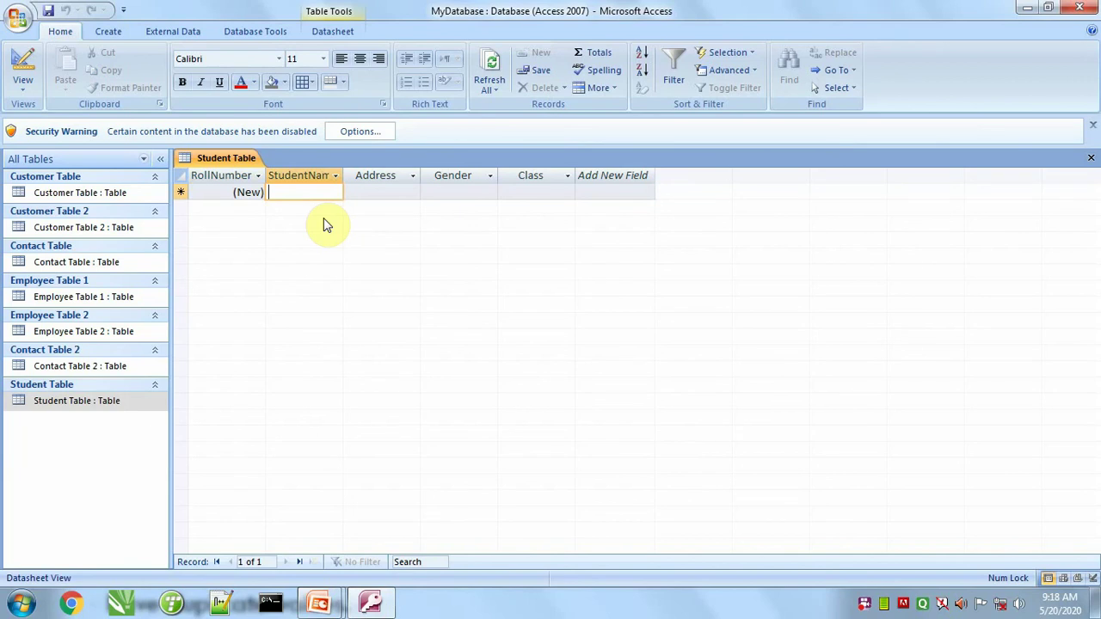
type("Amir")
key("Tab")
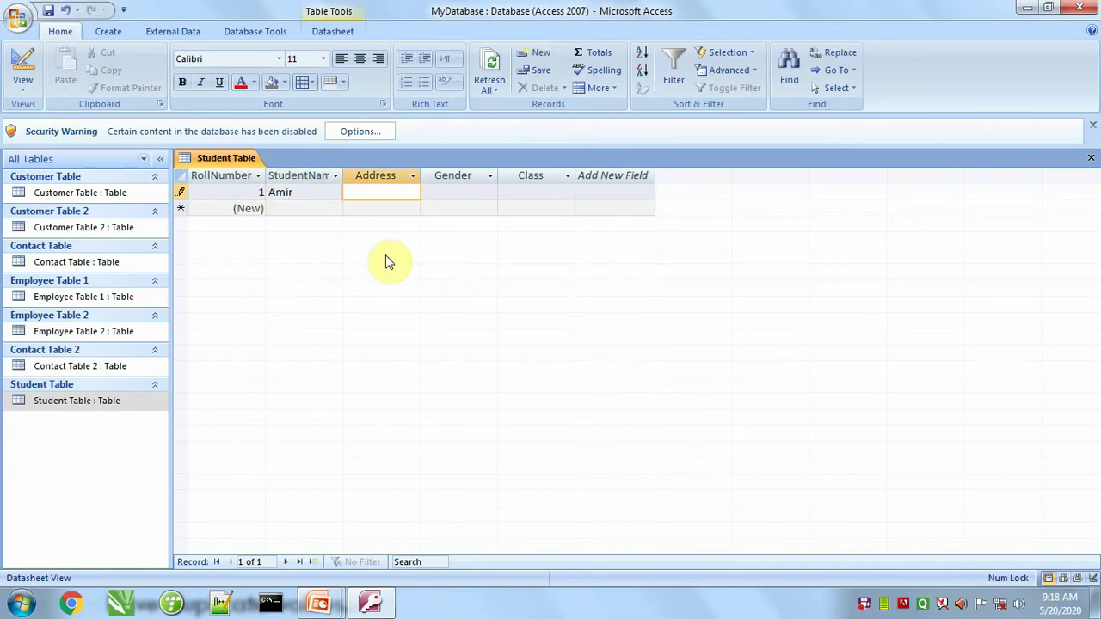
type("Dehradun")
key("Tab")
type("male")
key("Tab")
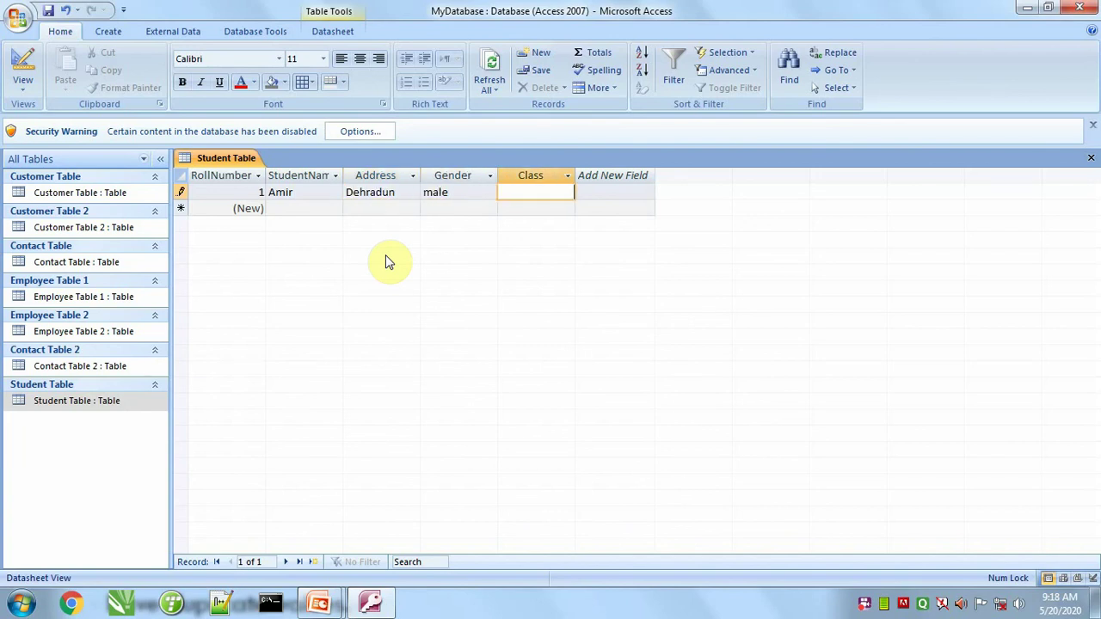
type("12")
key("Tab")
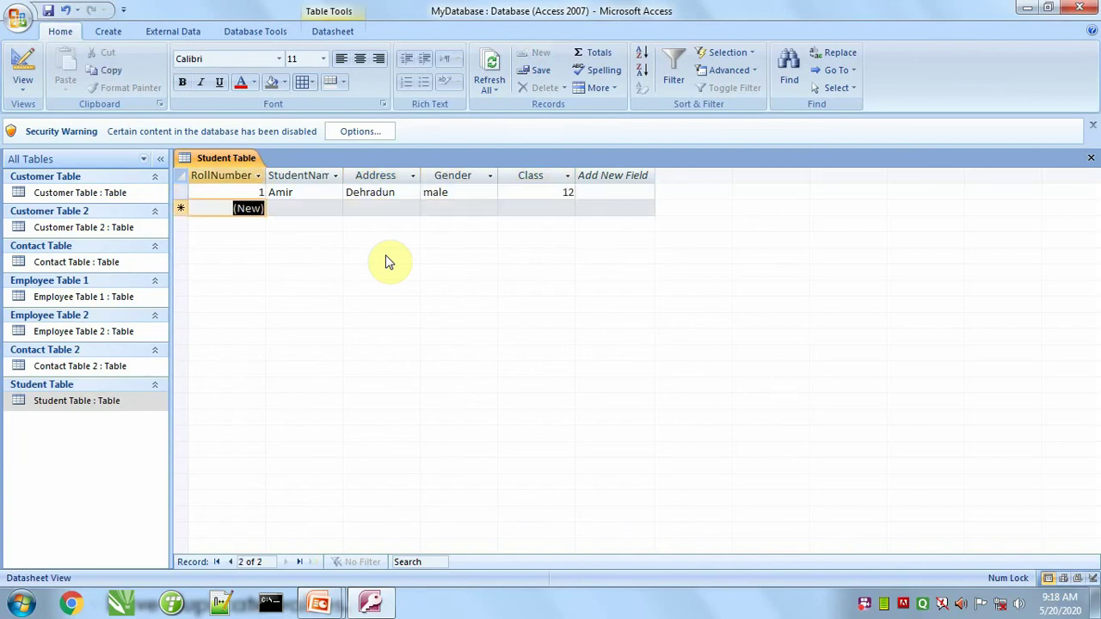
Step: Add a second record with another student's name, address delhi, gender male and class 12
key("Tab")
type("sahil")
key("Tab")
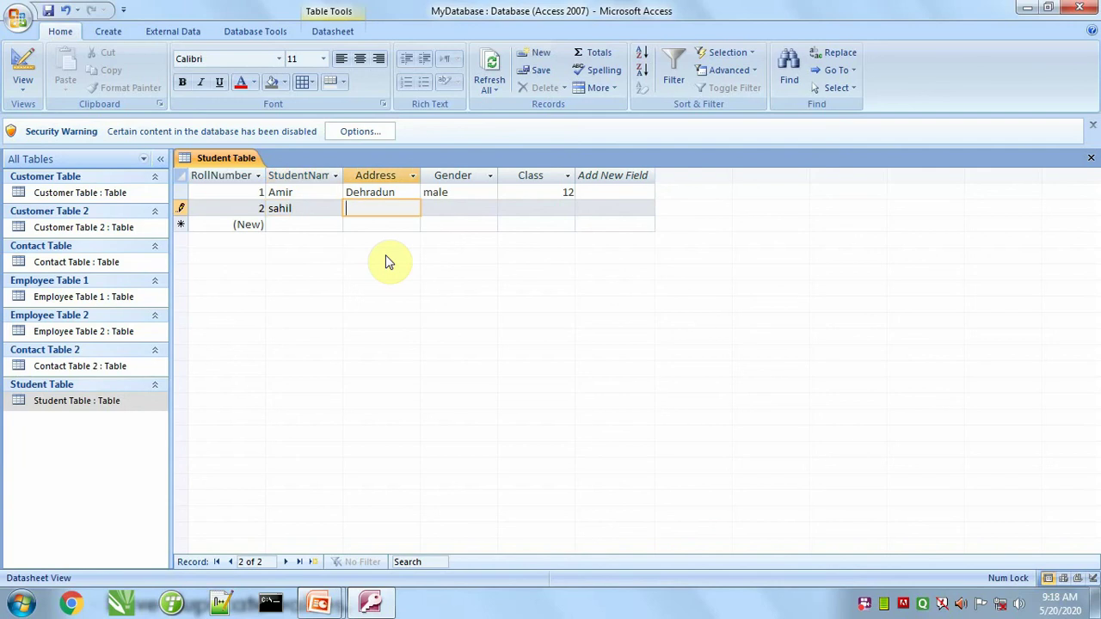
type("delhi")
key("Tab")
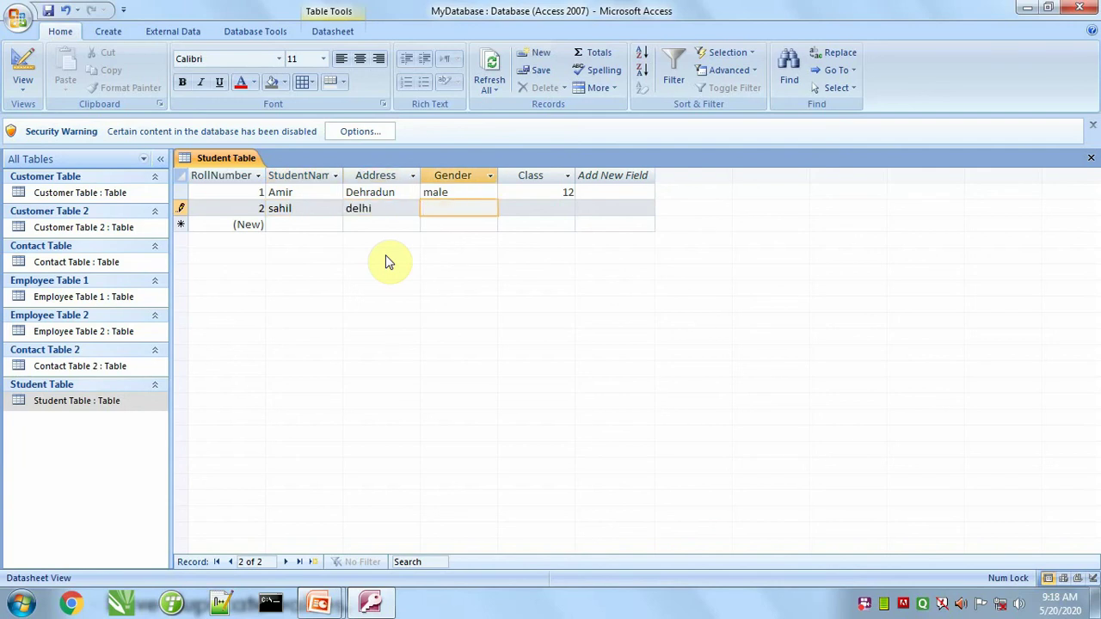
type("male")
key("Tab")
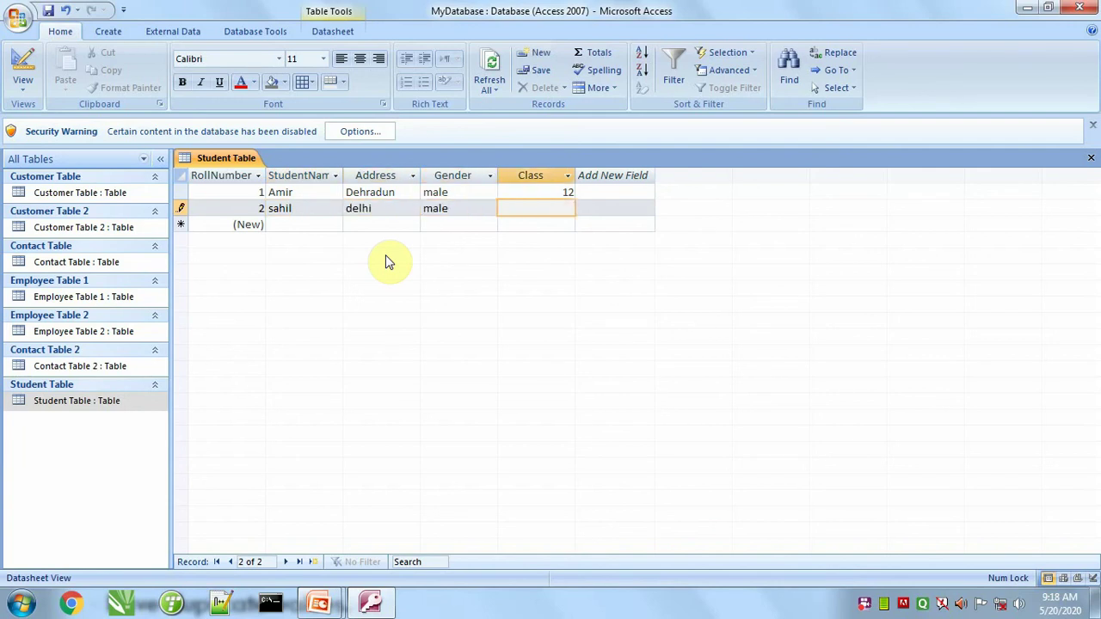
type("12")
key("Tab")
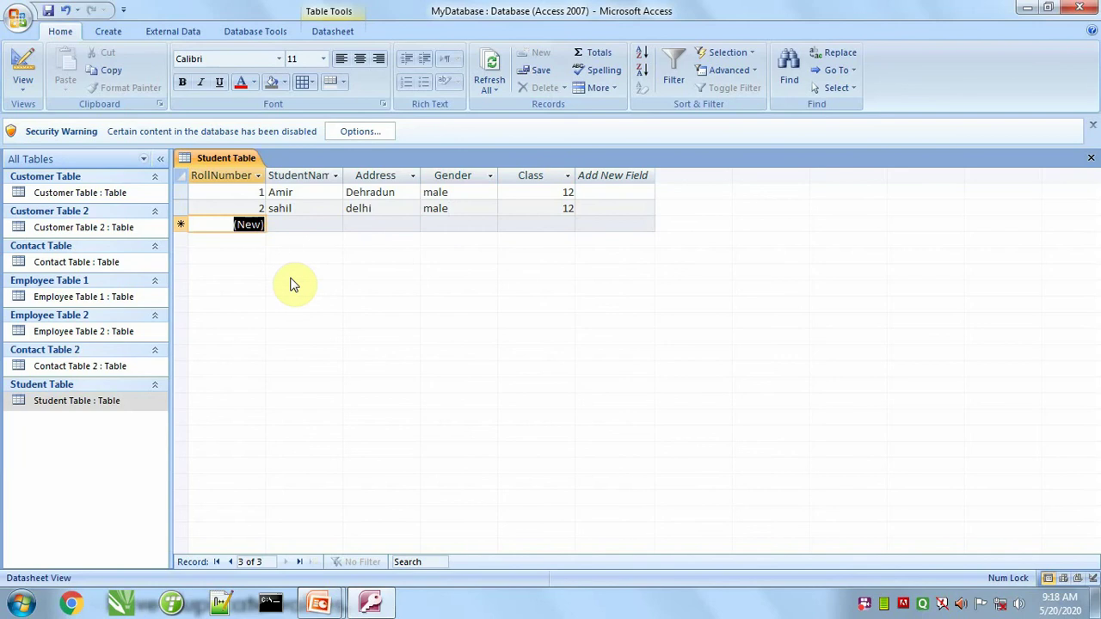
Step: Start a third record, entering the same student name as in the first record
key("Tab")
type("tahir")
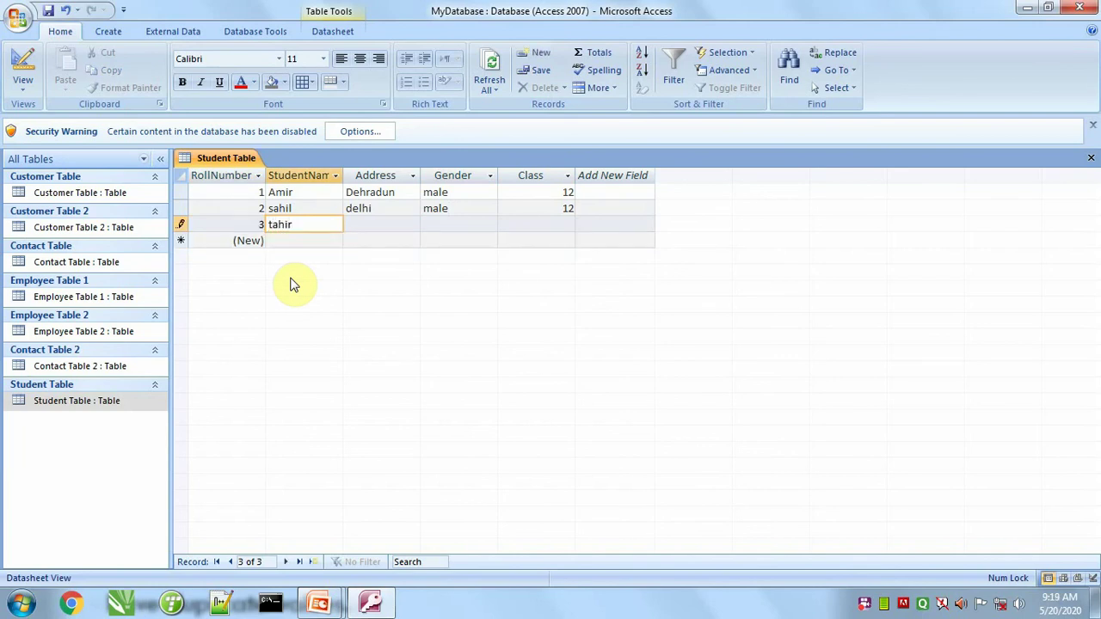
key("BackSpace")
key("BackSpace")
key("BackSpace")
key("BackSpace")
key("BackSpace")
type("amir")
key("Tab")
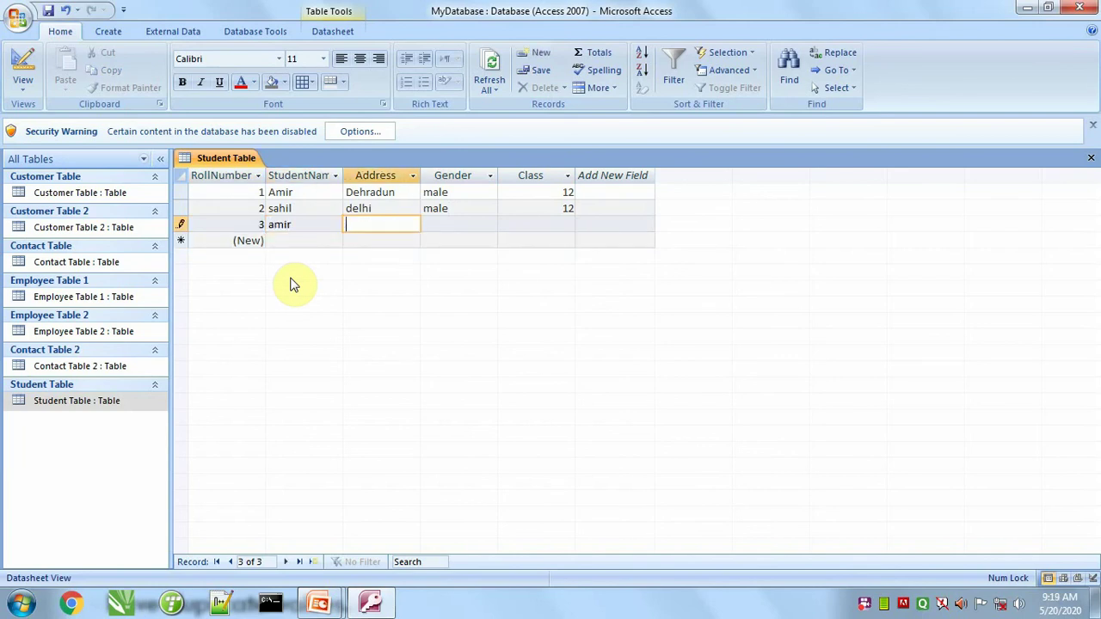
Step: Complete the third record with address dehradun, gender male and class 12
type("delhi")
key("BackSpace")
key("BackSpace")
key("BackSpace")
type("hradun")
key("Tab")
type("male")
key("Tab")
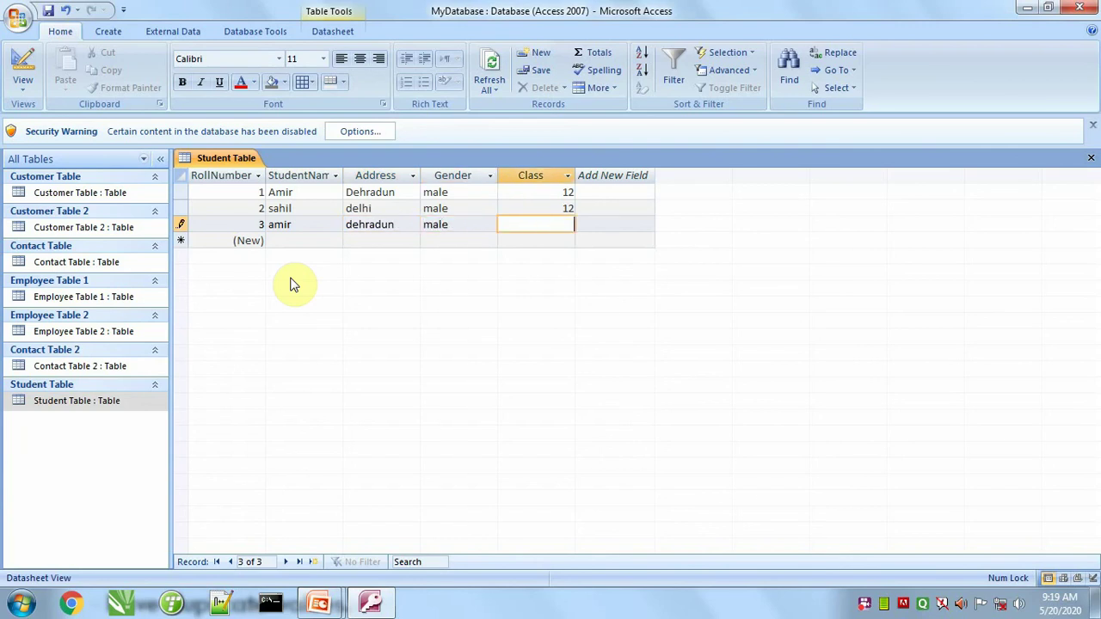
type("12")
key("Tab")
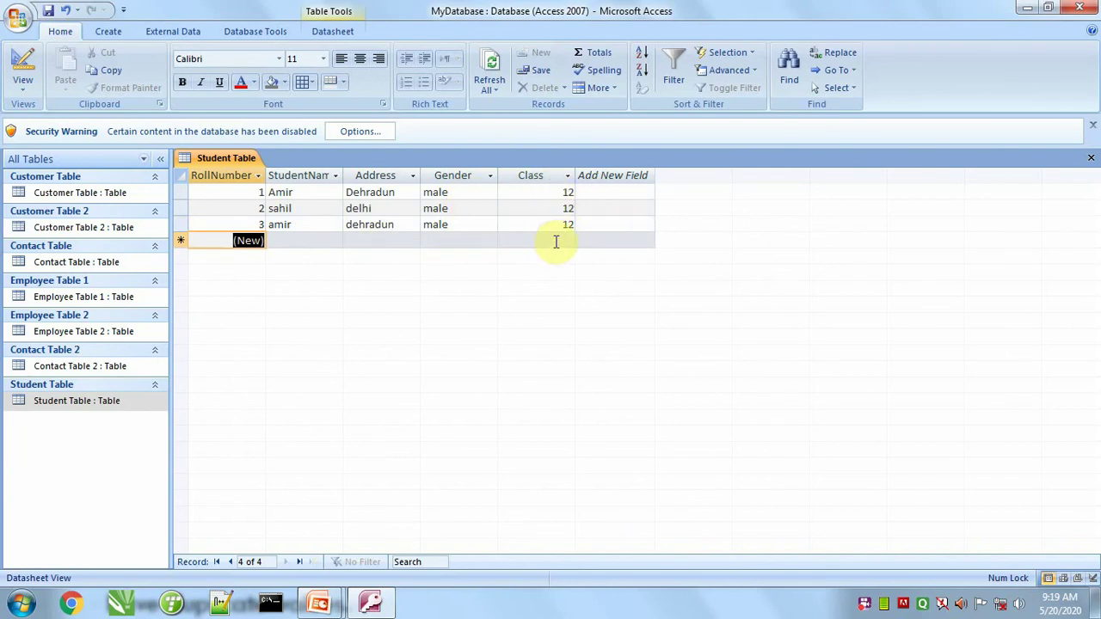
Step: Compare the third record's roll number and student name with those of the first record
left_click(255, 225)
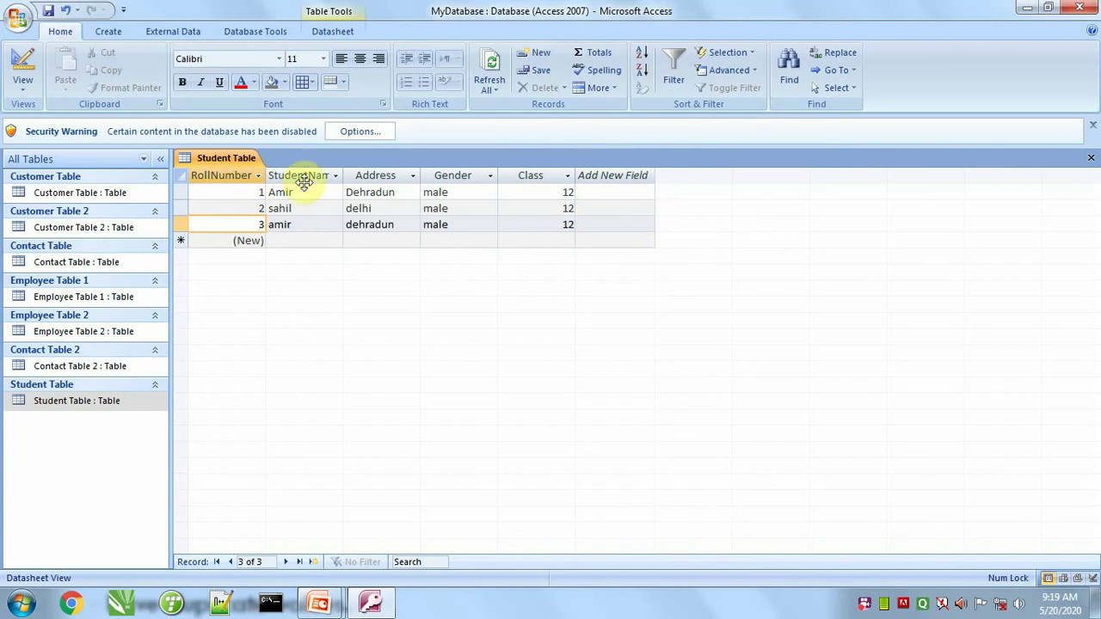
left_click(299, 228)
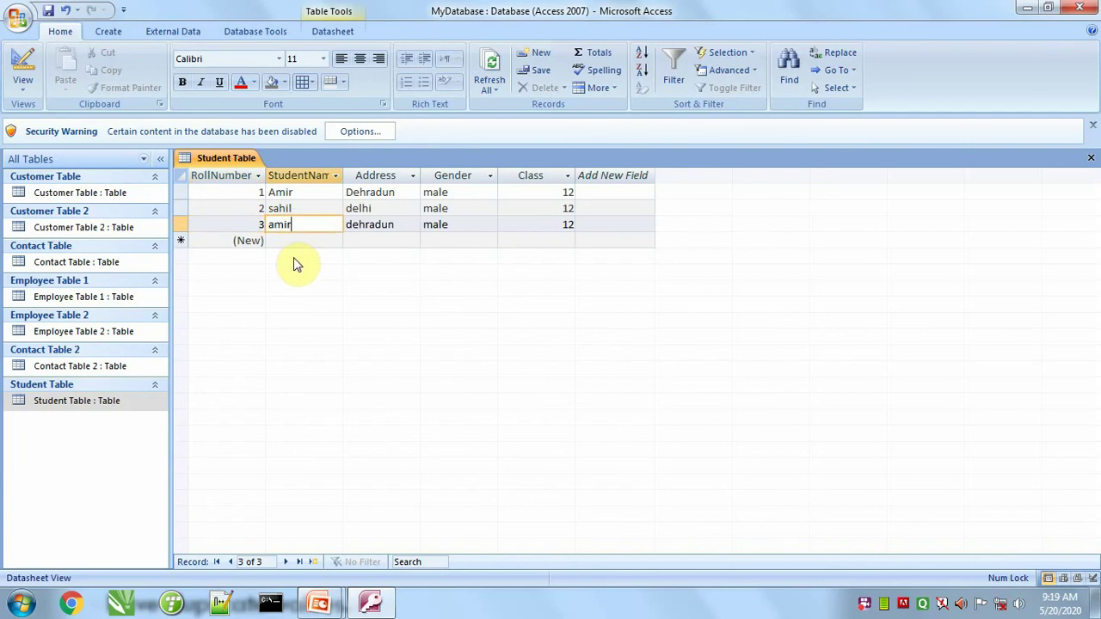
left_click(108, 33)
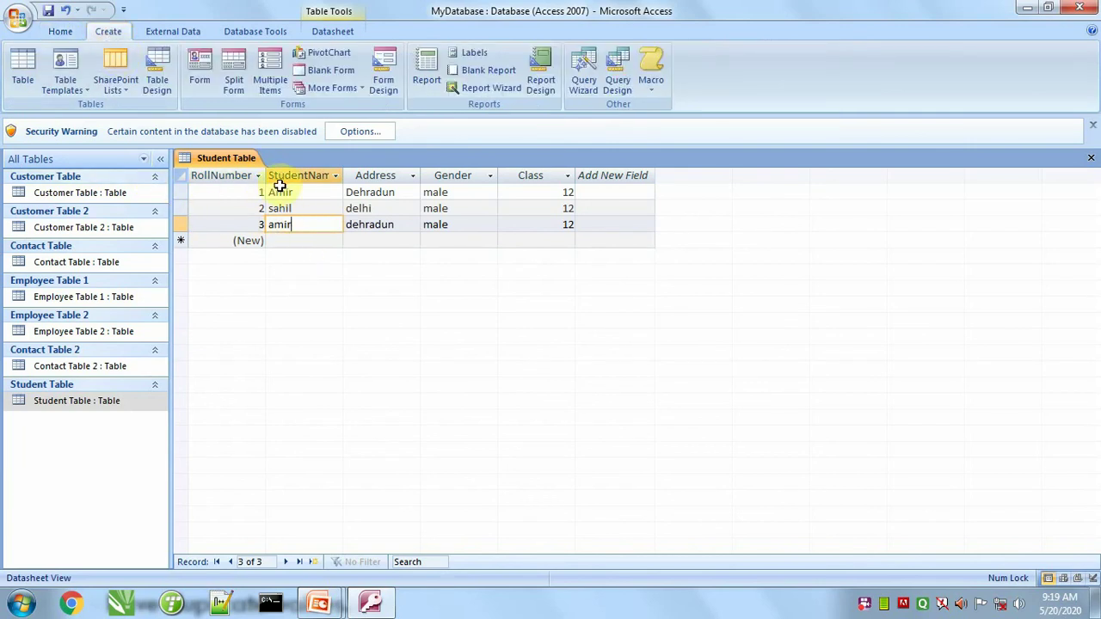